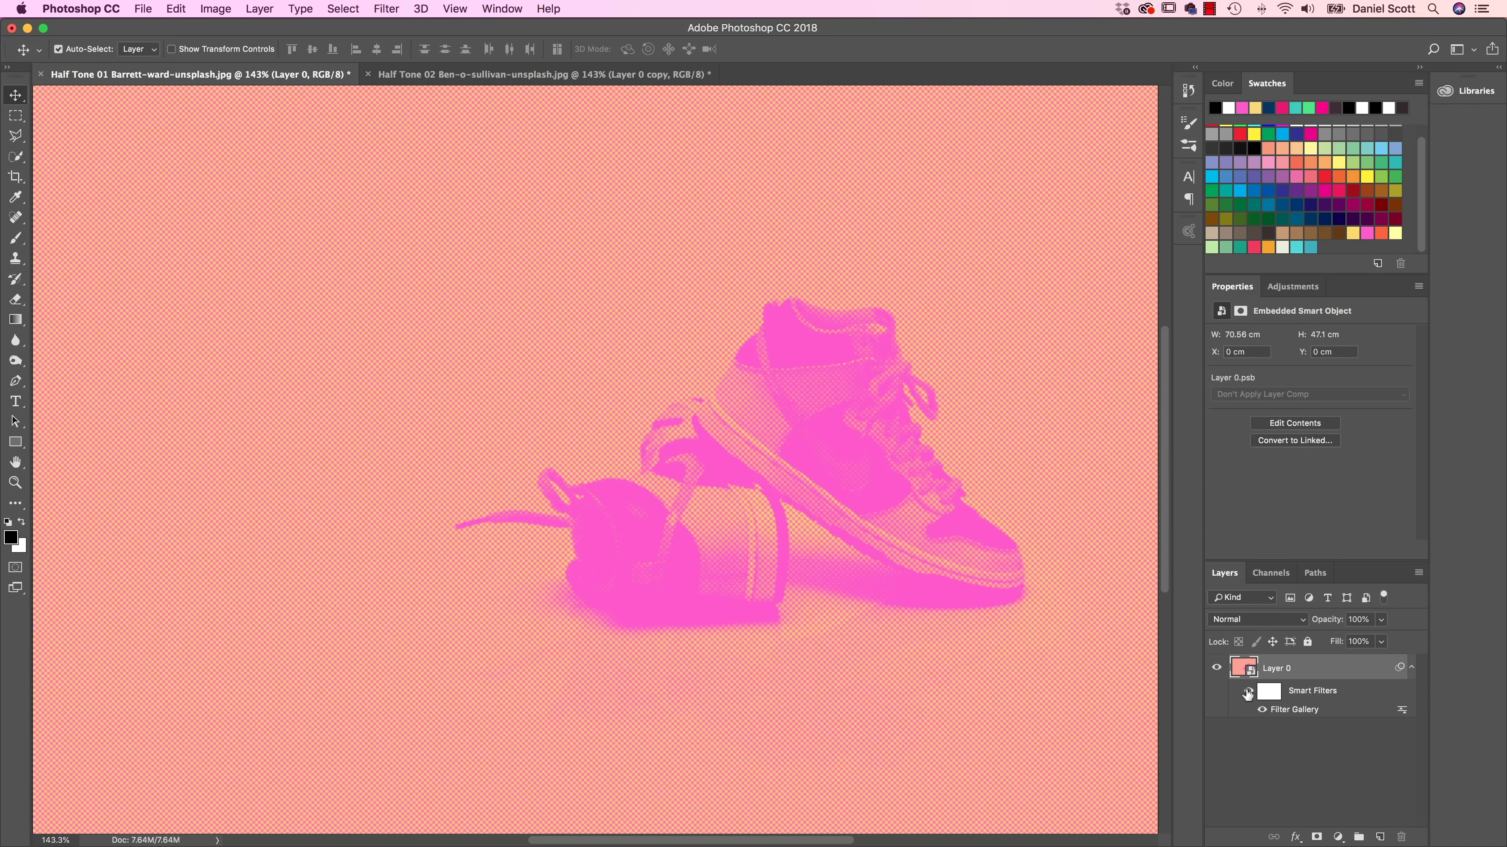
Step: Switch to the finished Half Tone 02 court-shoes example showing the gradient line halftone
left_click(596, 74)
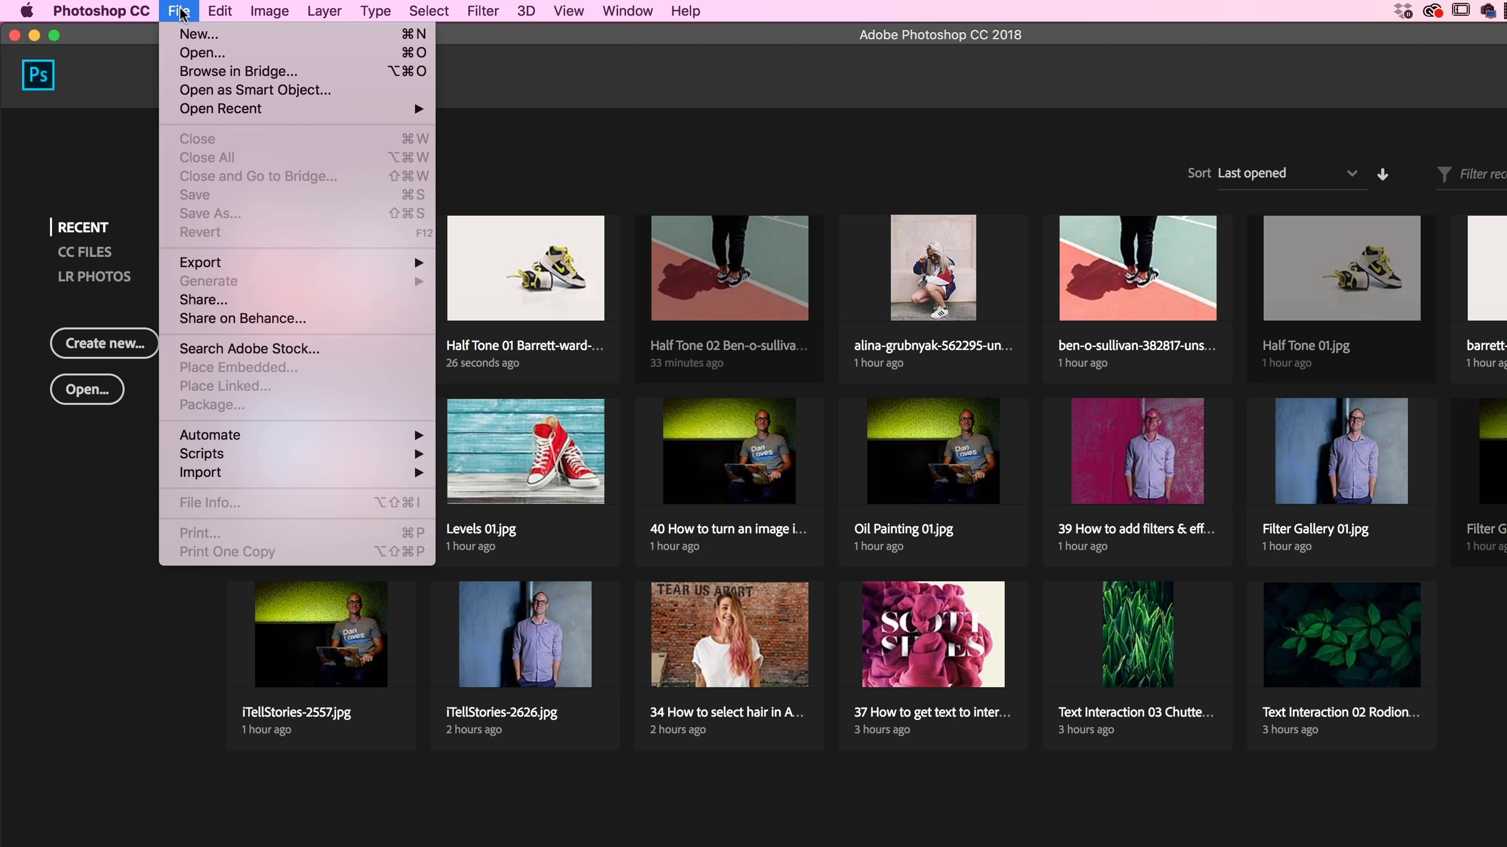
Step: Open Half Tone 01 and Half Tone 02 from 06 Filters, showing the sneaker photo with Move tool
left_click(202, 52)
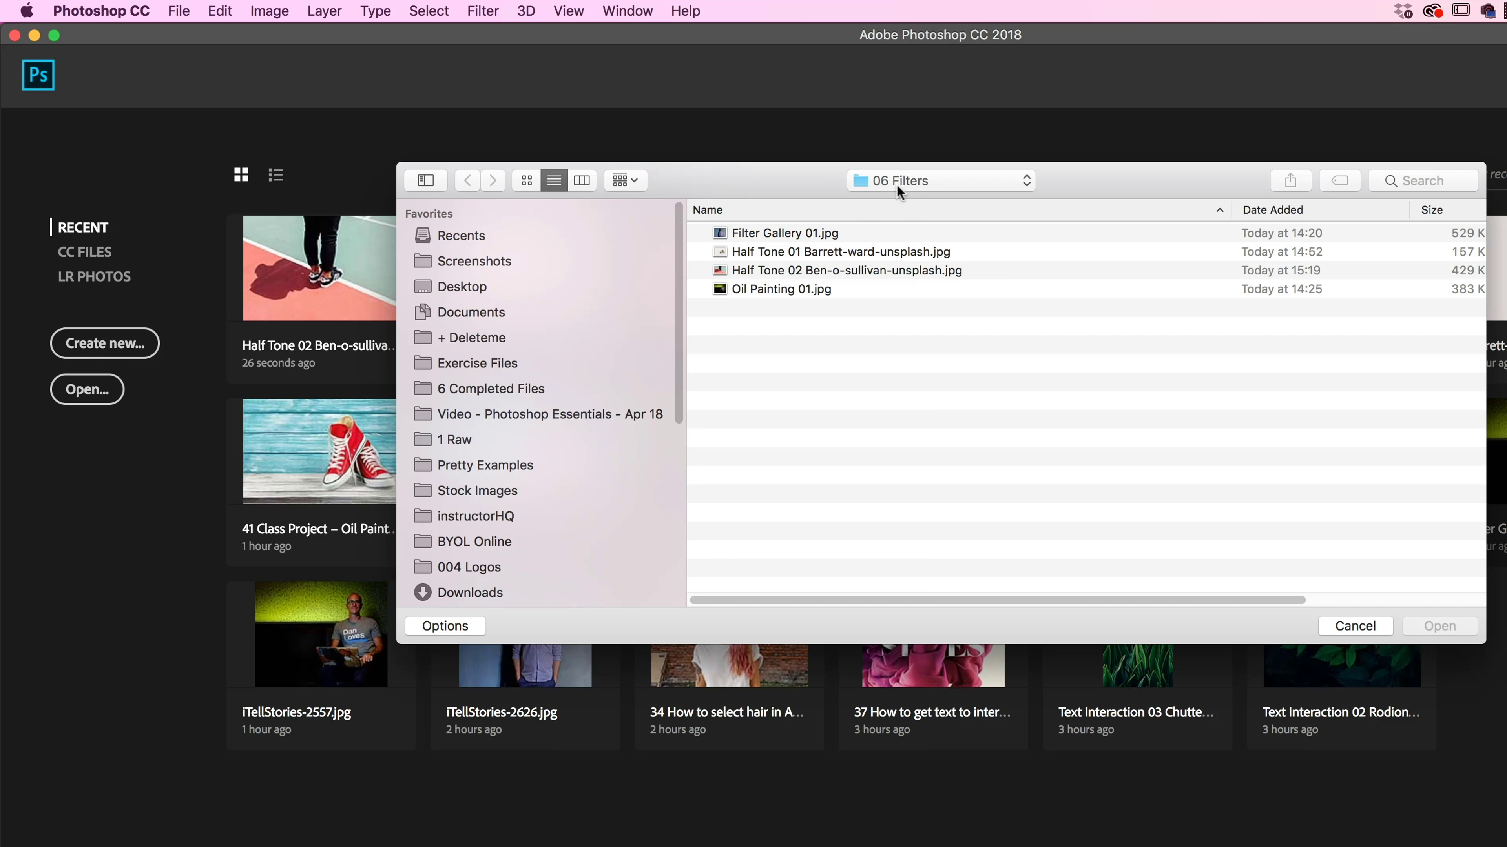
left_click(771, 255)
left_click(778, 270, "shift")
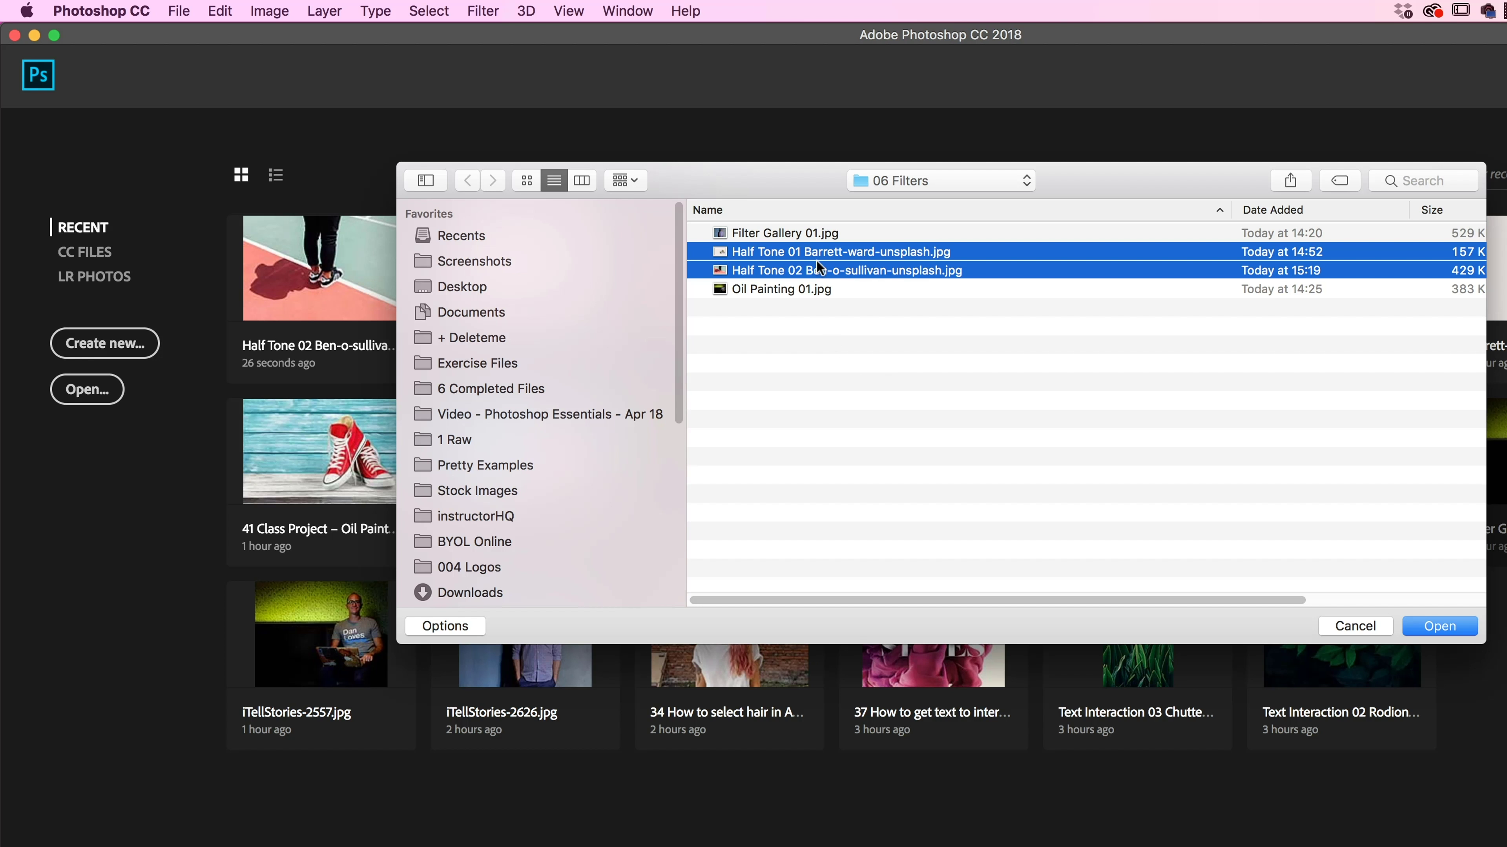
left_click(1447, 629)
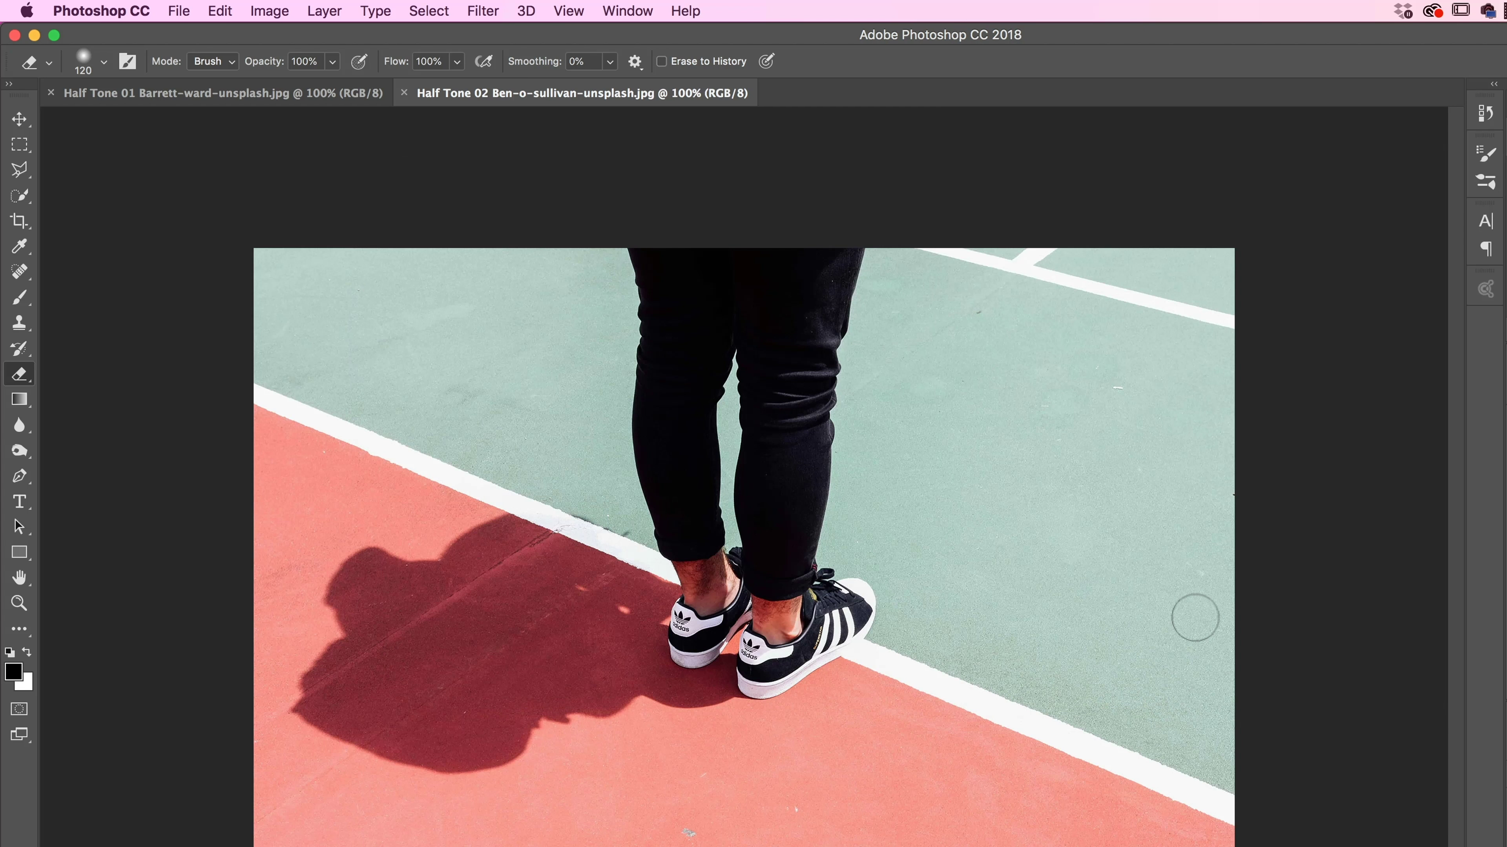
left_click(264, 95)
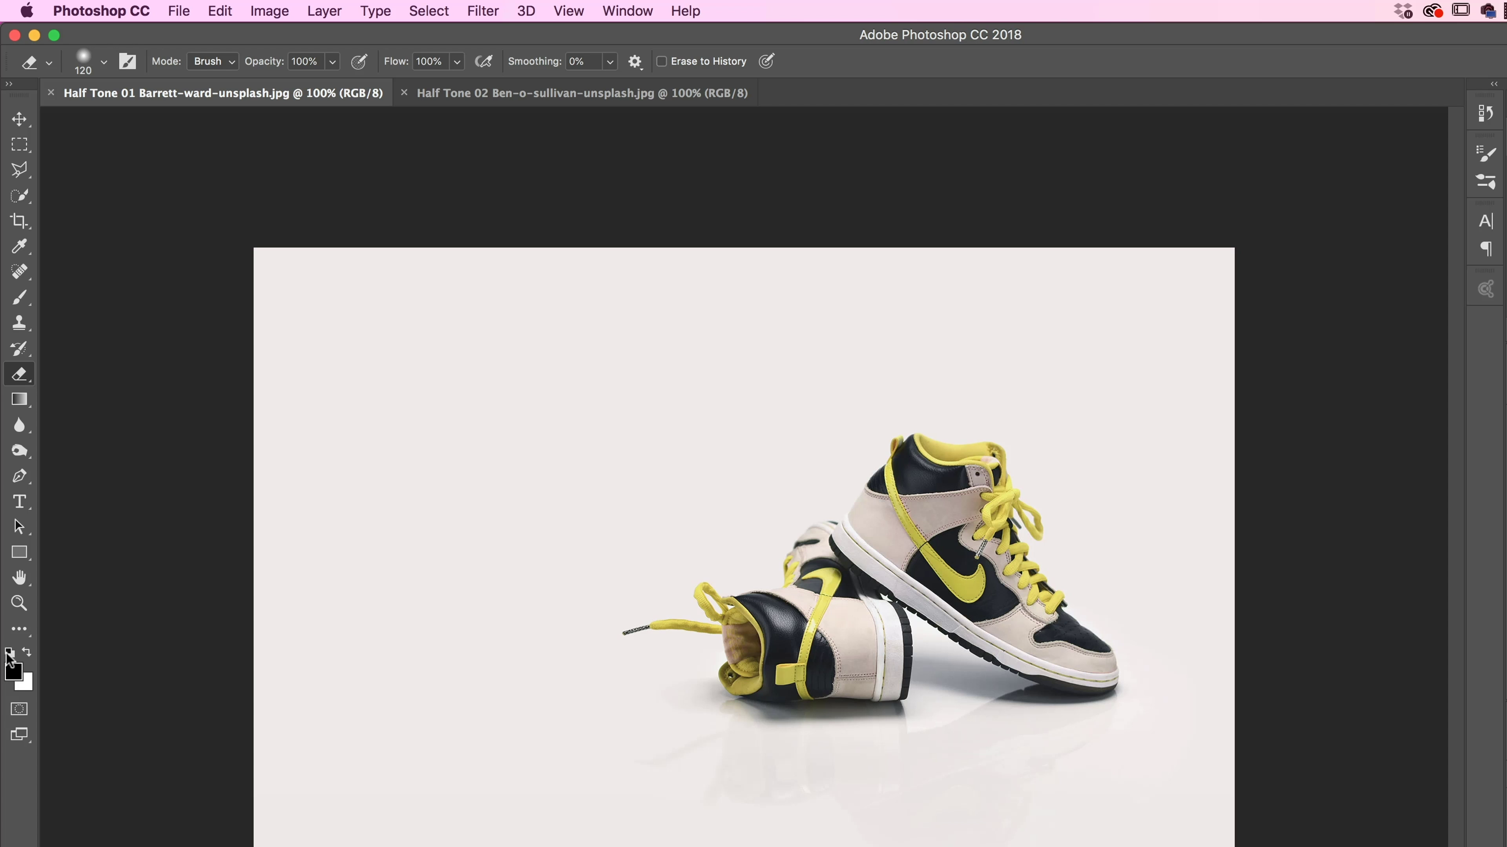
left_click(13, 126)
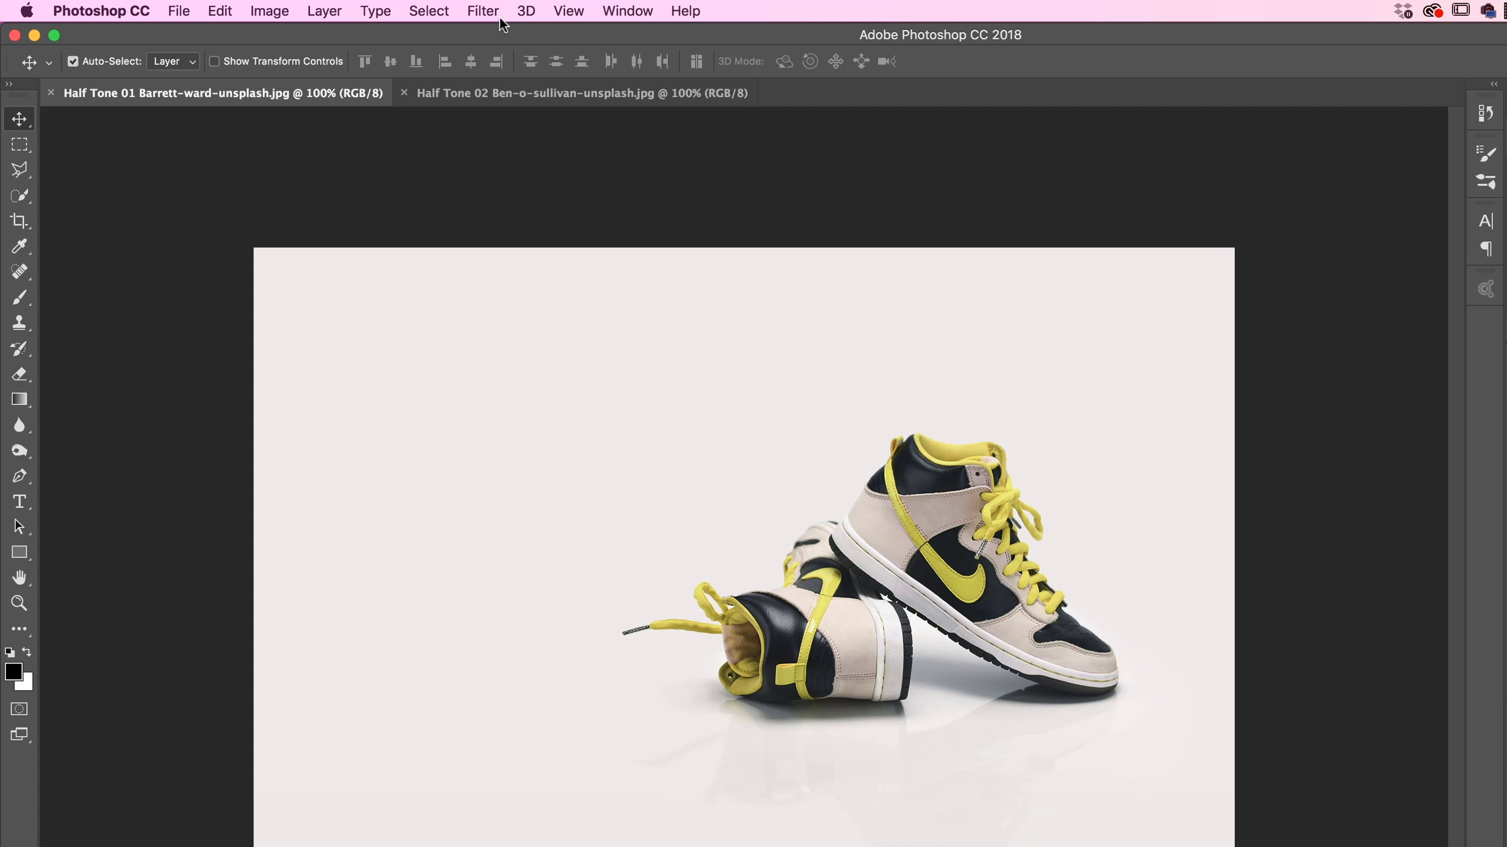
Step: Apply a Dot Halftone Pattern with size 2 and contrast 8 to the sneaker photo
left_click(484, 12)
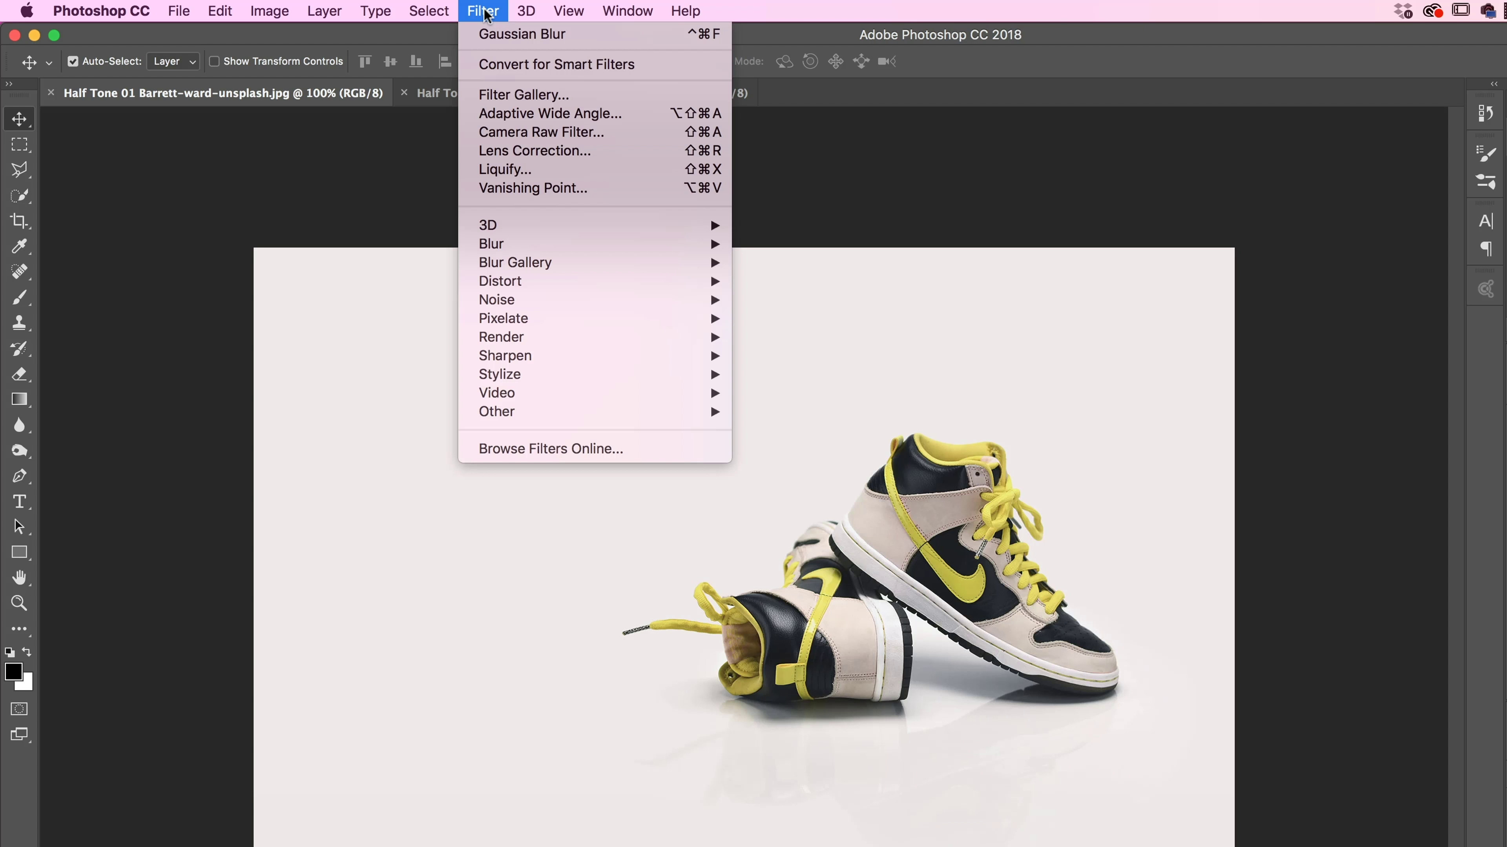
left_click(509, 95)
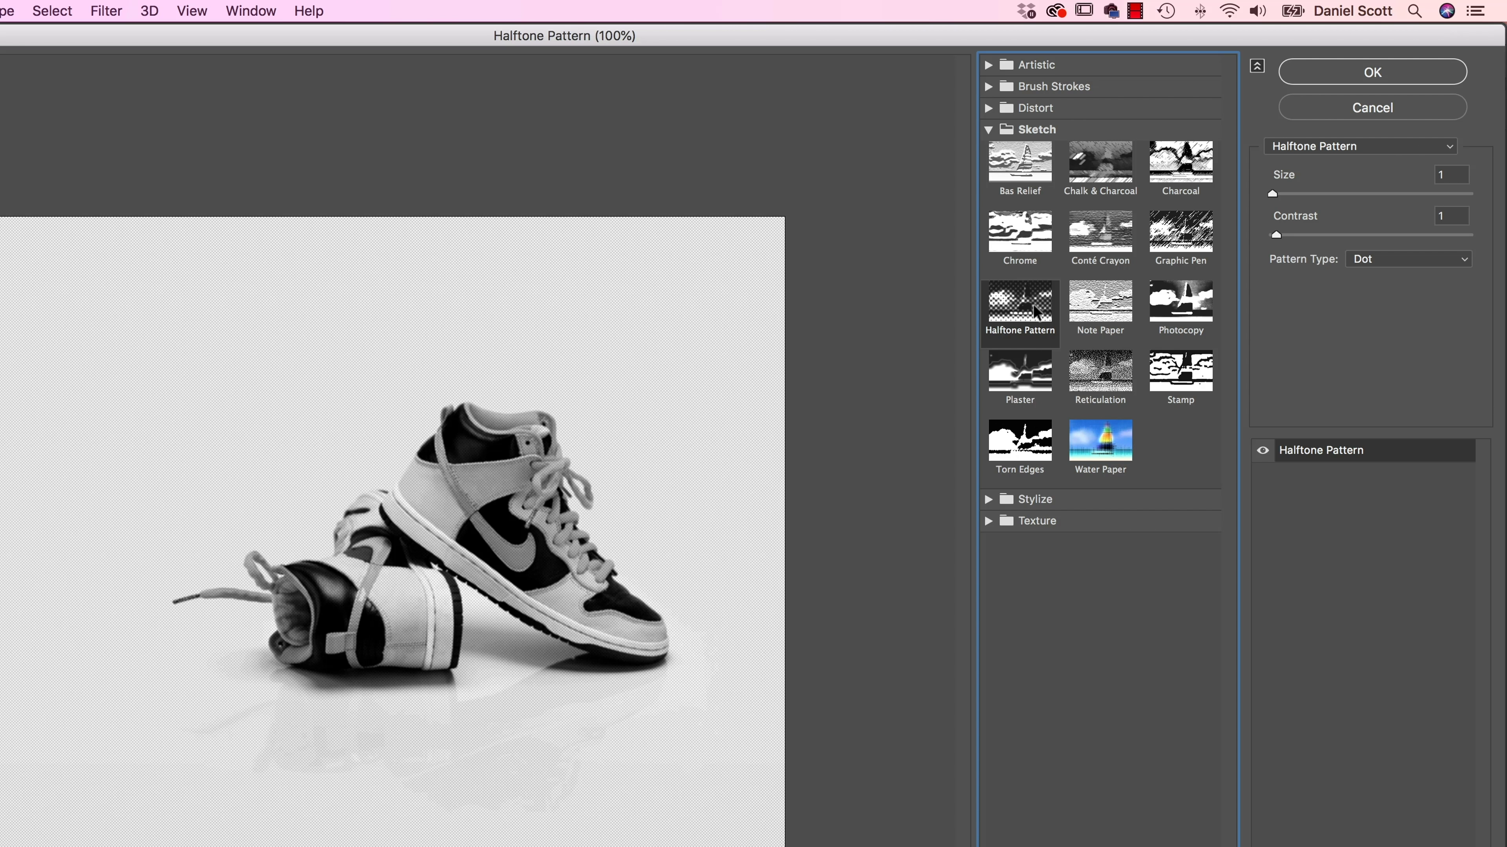
left_click(1347, 262)
left_click(1384, 258)
left_click(1292, 193)
left_click_drag(1278, 232, 1302, 238)
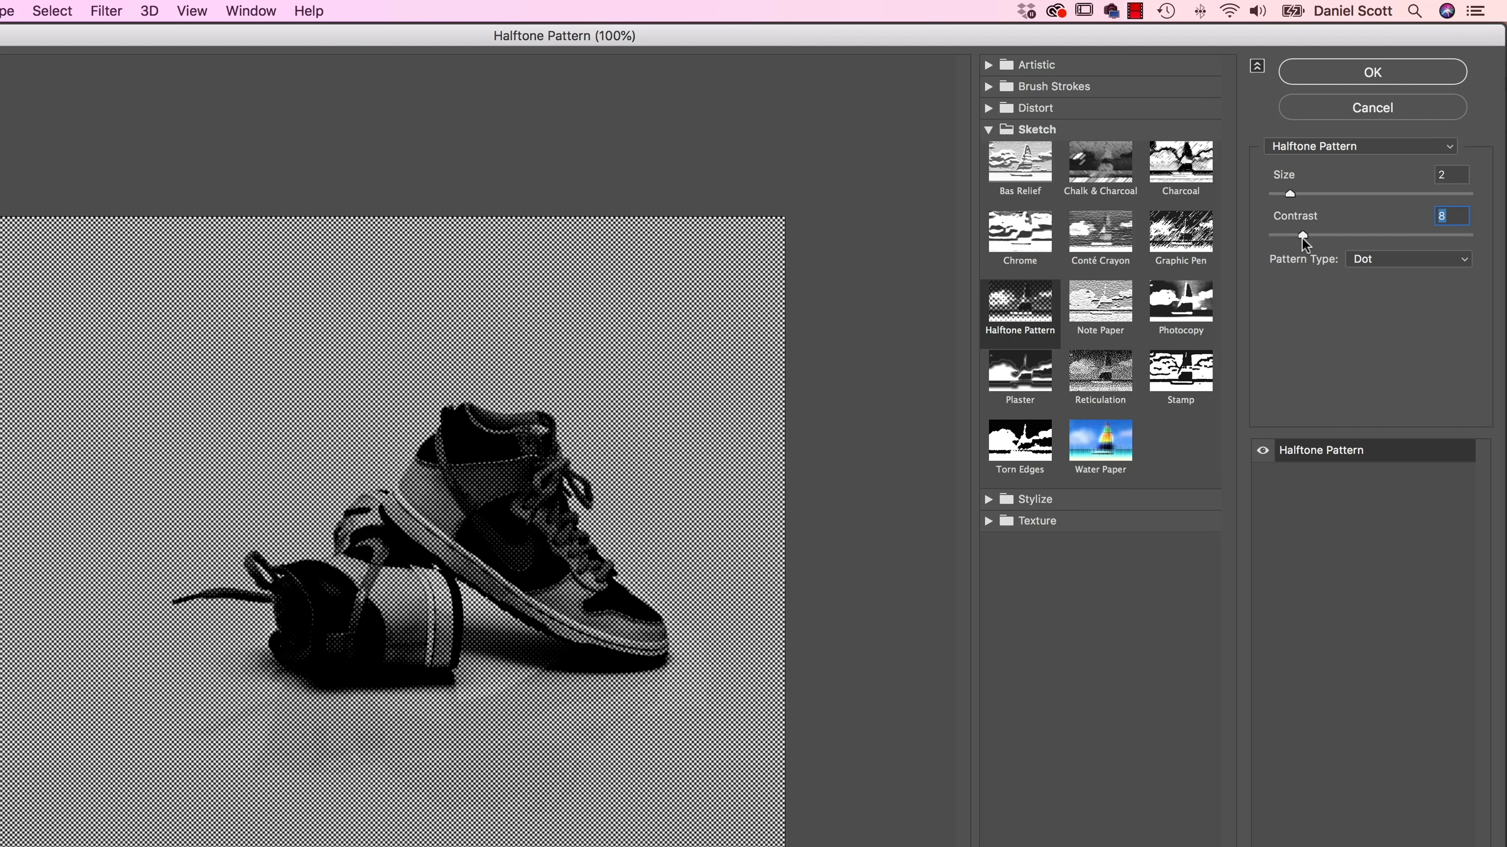
left_click(1327, 79)
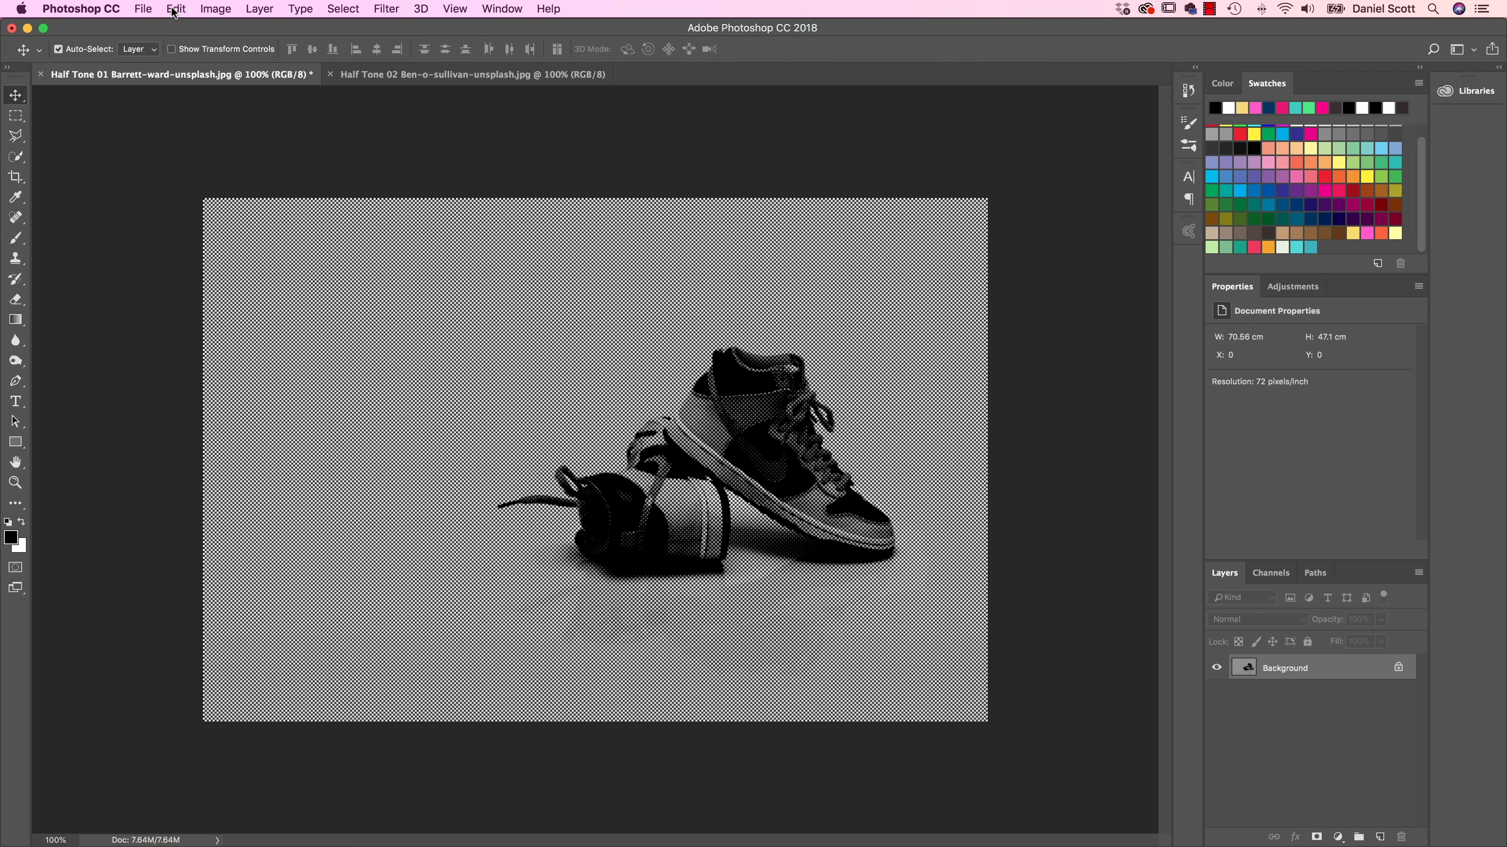
Step: Undo the halftone filter to restore the full-colour sneaker photo
left_click(175, 9)
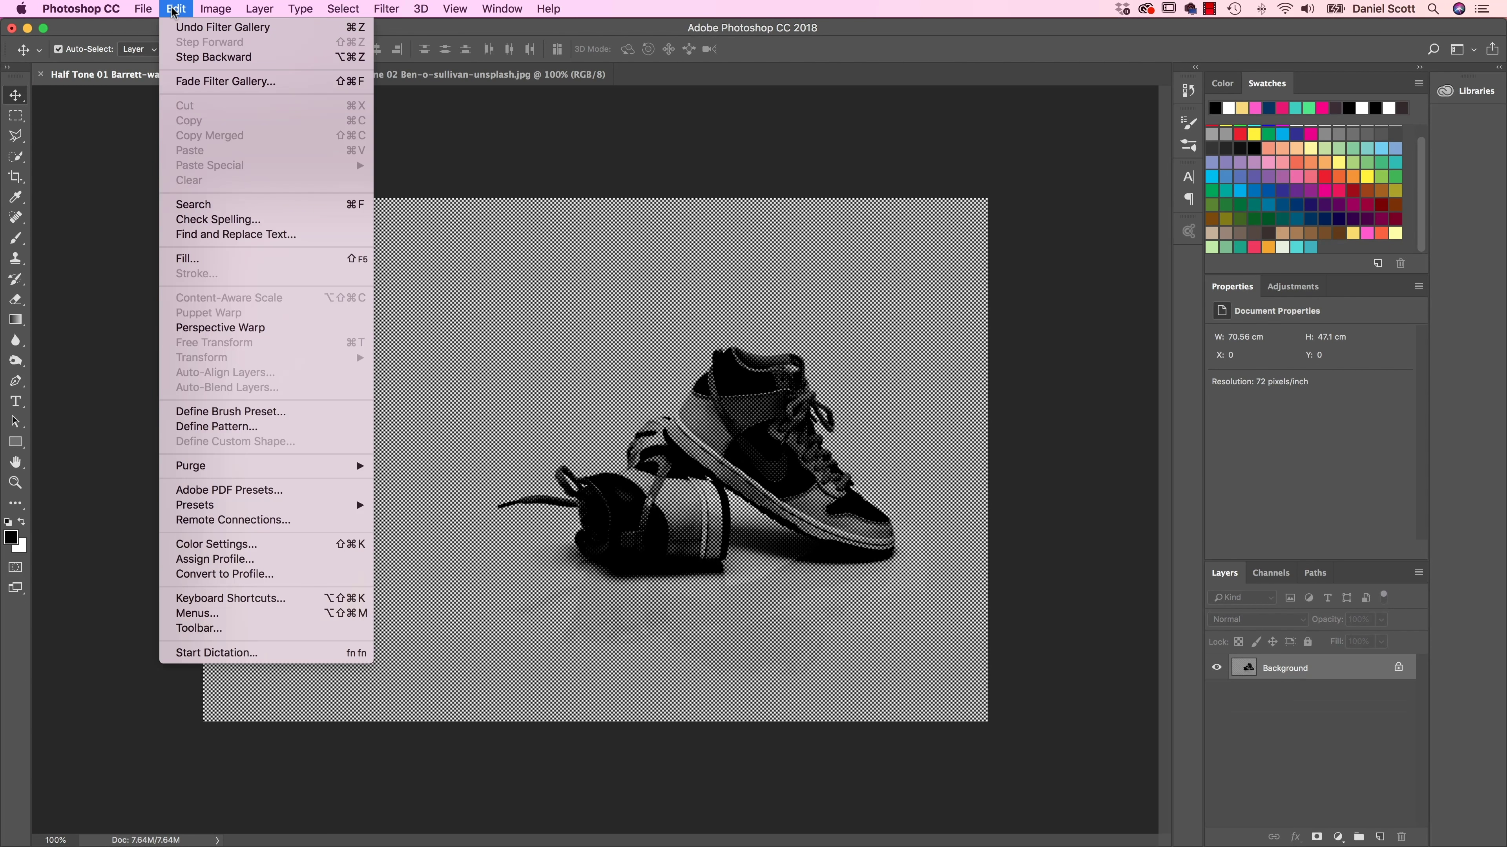
left_click(185, 57)
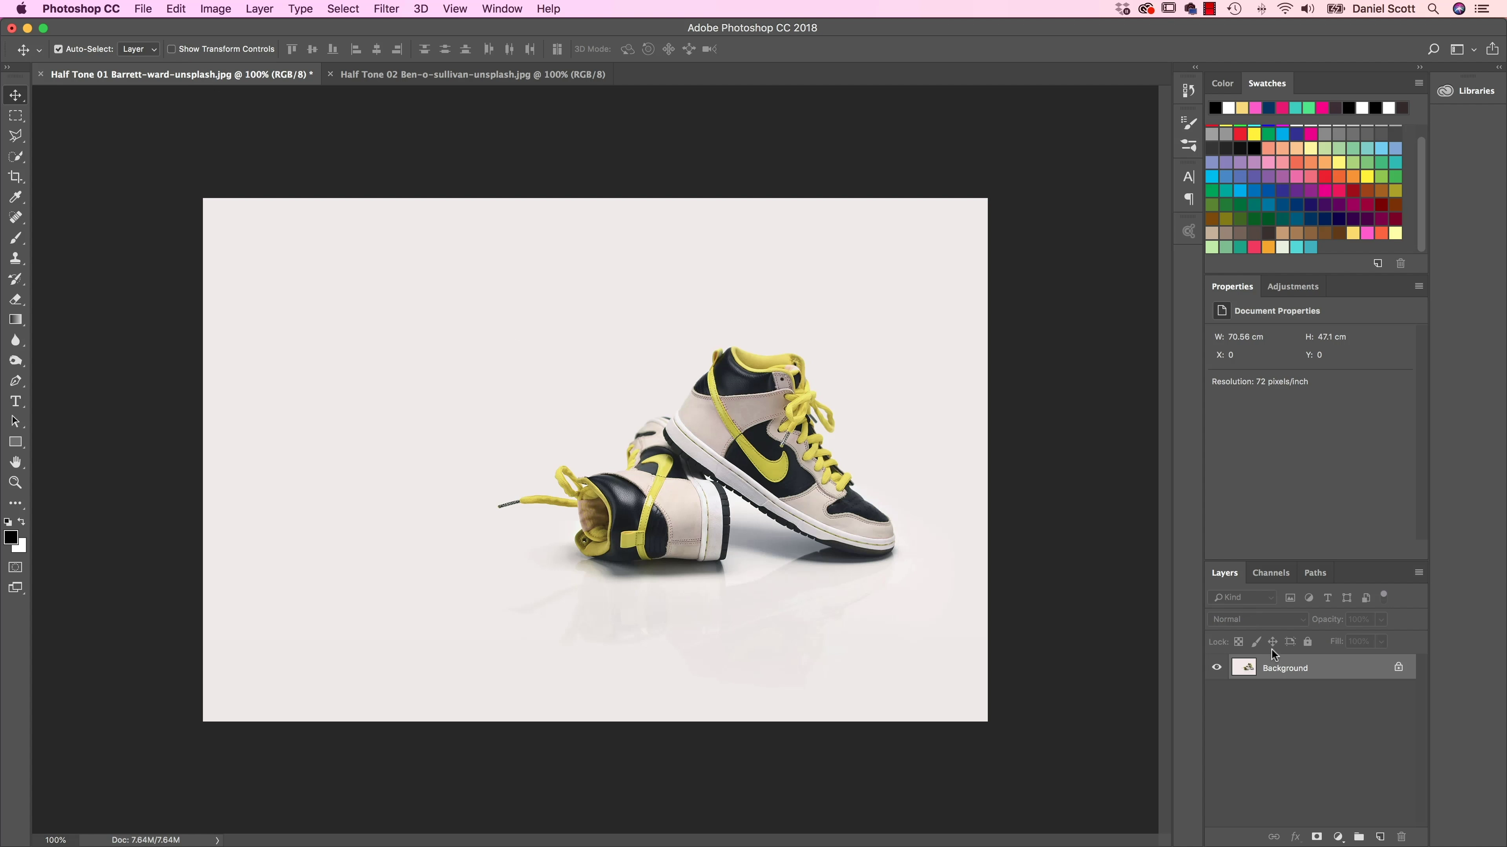
key("super+z")
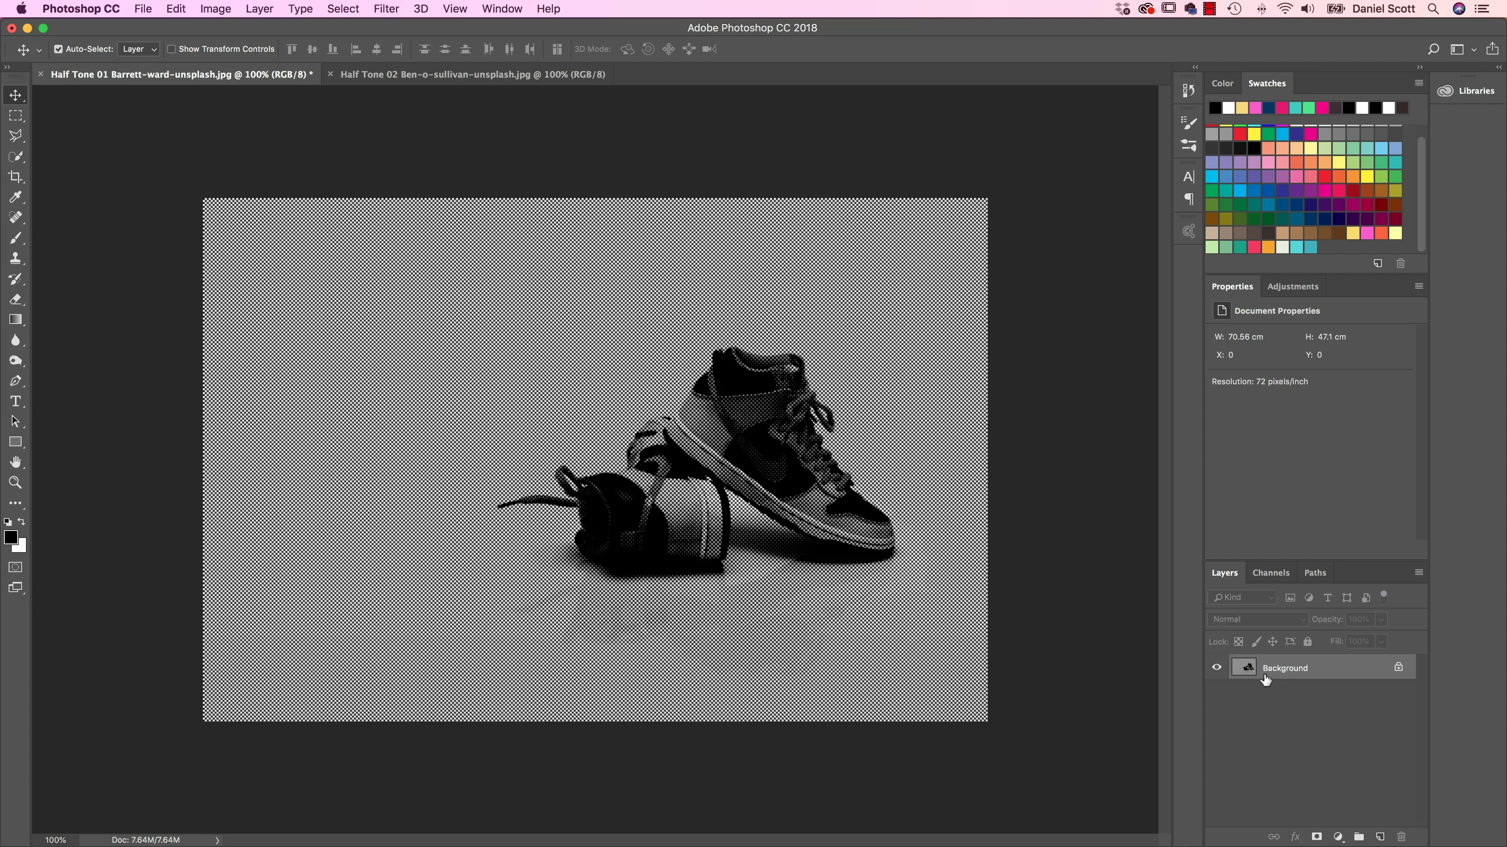
key("super+z")
key("super+z")
key("super+z")
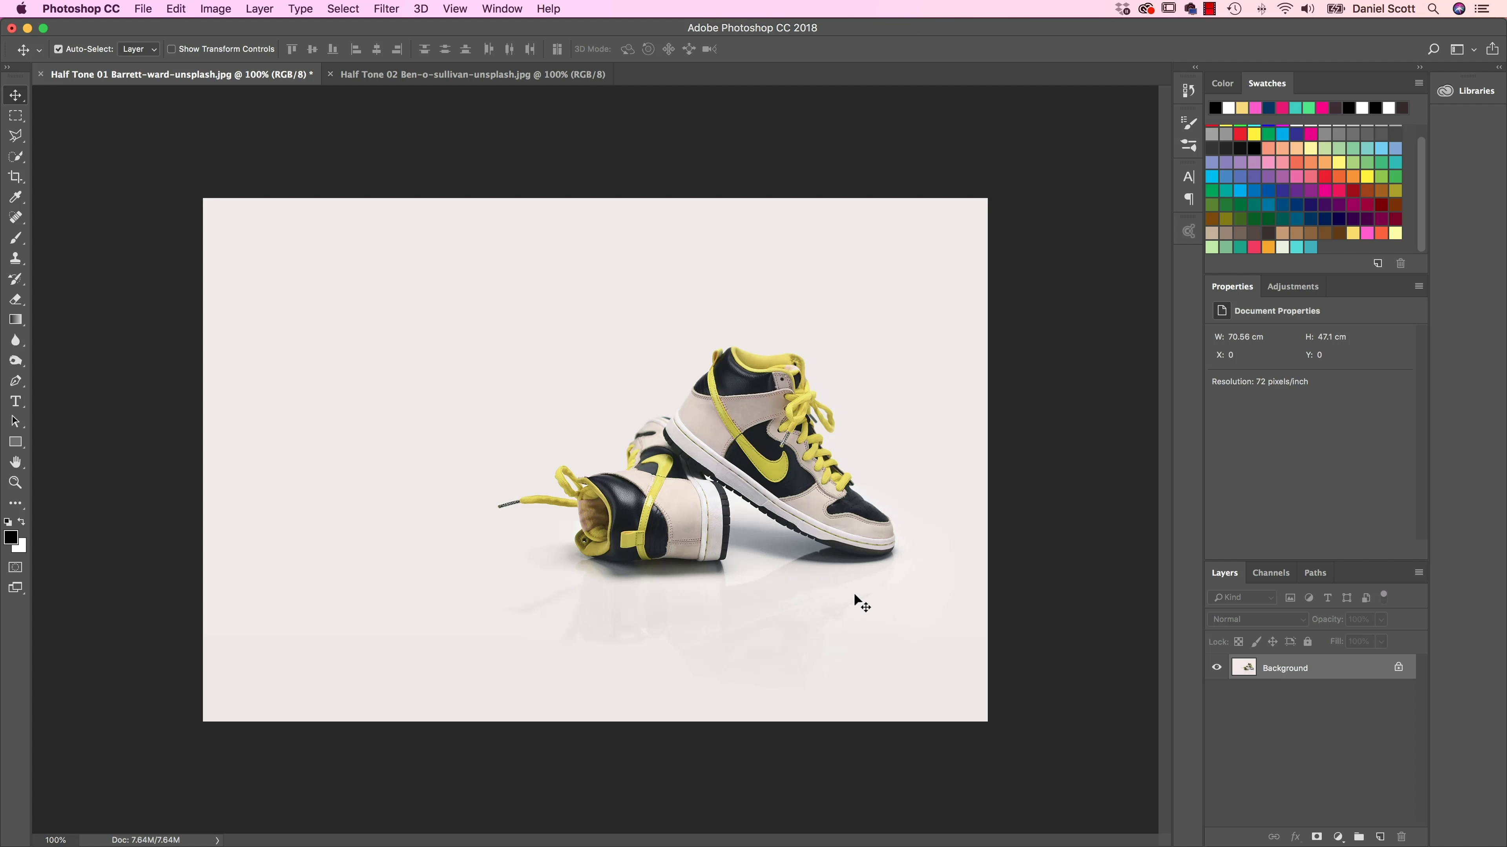
Step: Convert the layer for Smart Filters, making Layer 0 a smart object
left_click(386, 10)
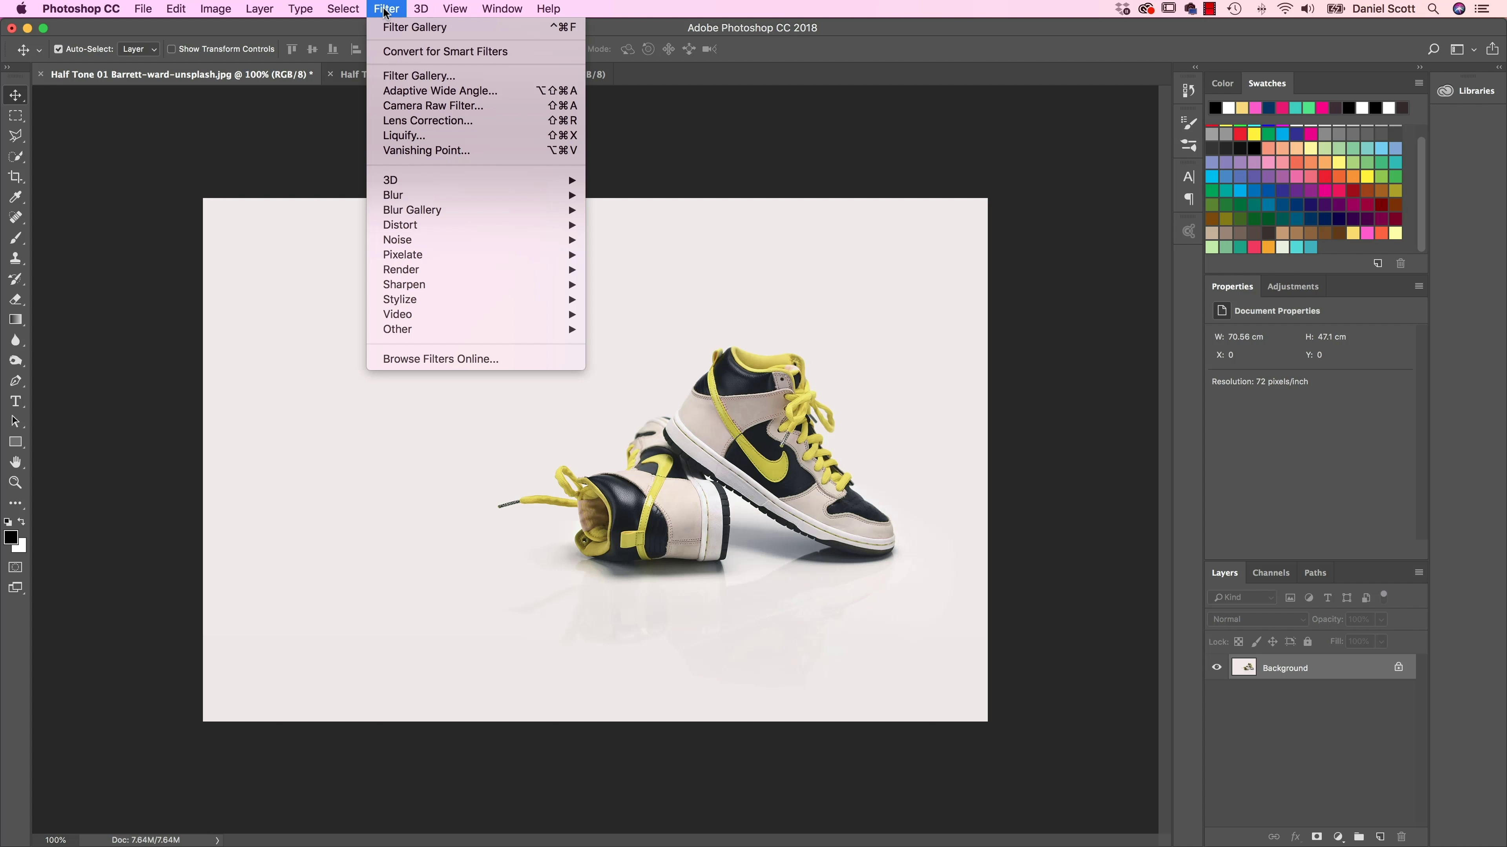
left_click(406, 51)
left_click(871, 307)
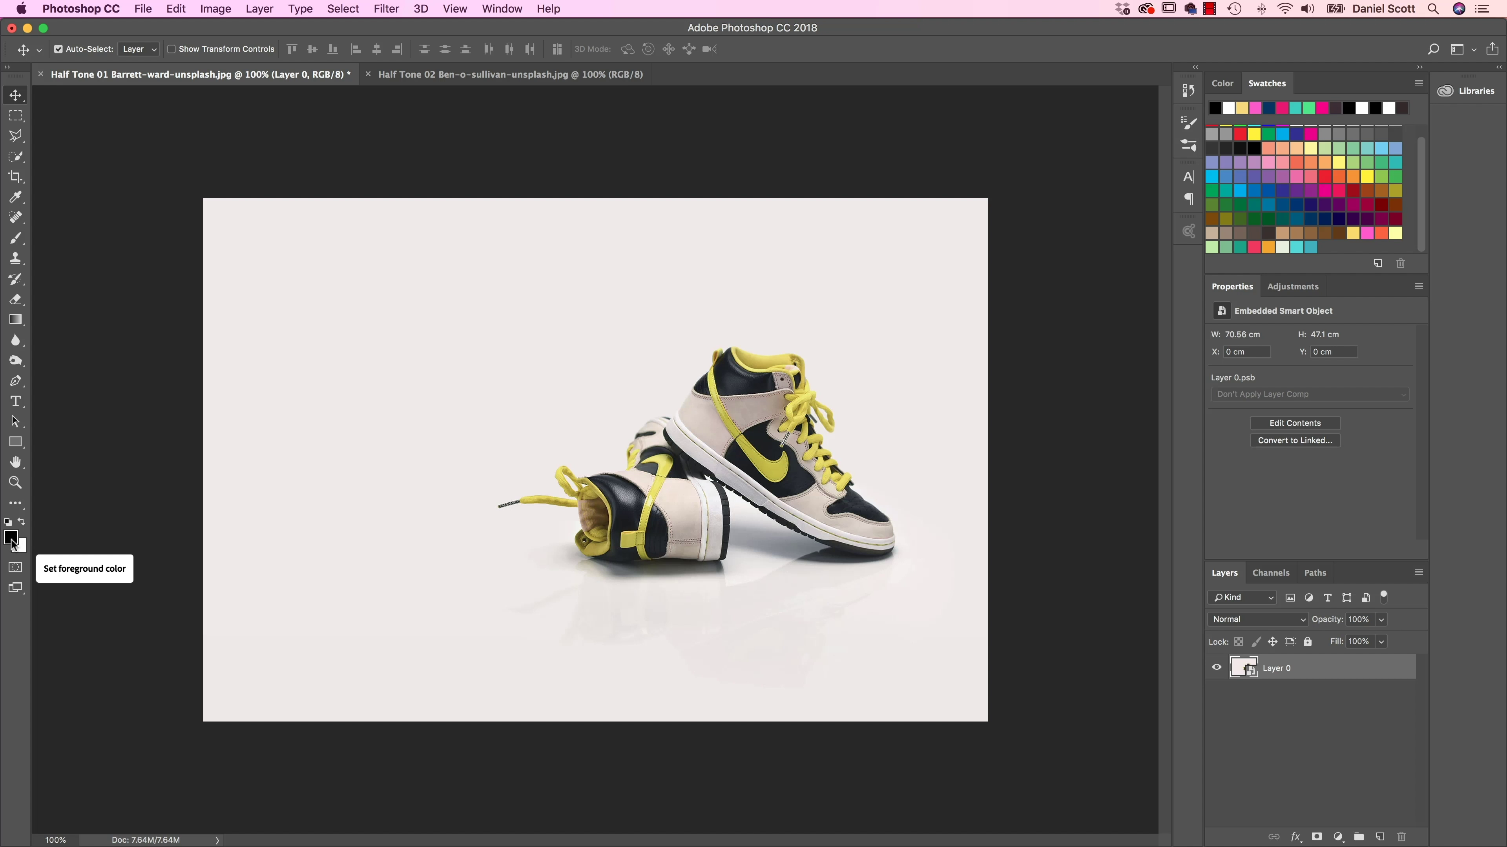
Step: Set the foreground colour to light yellow fbda61 from the Swatches
left_click(12, 540)
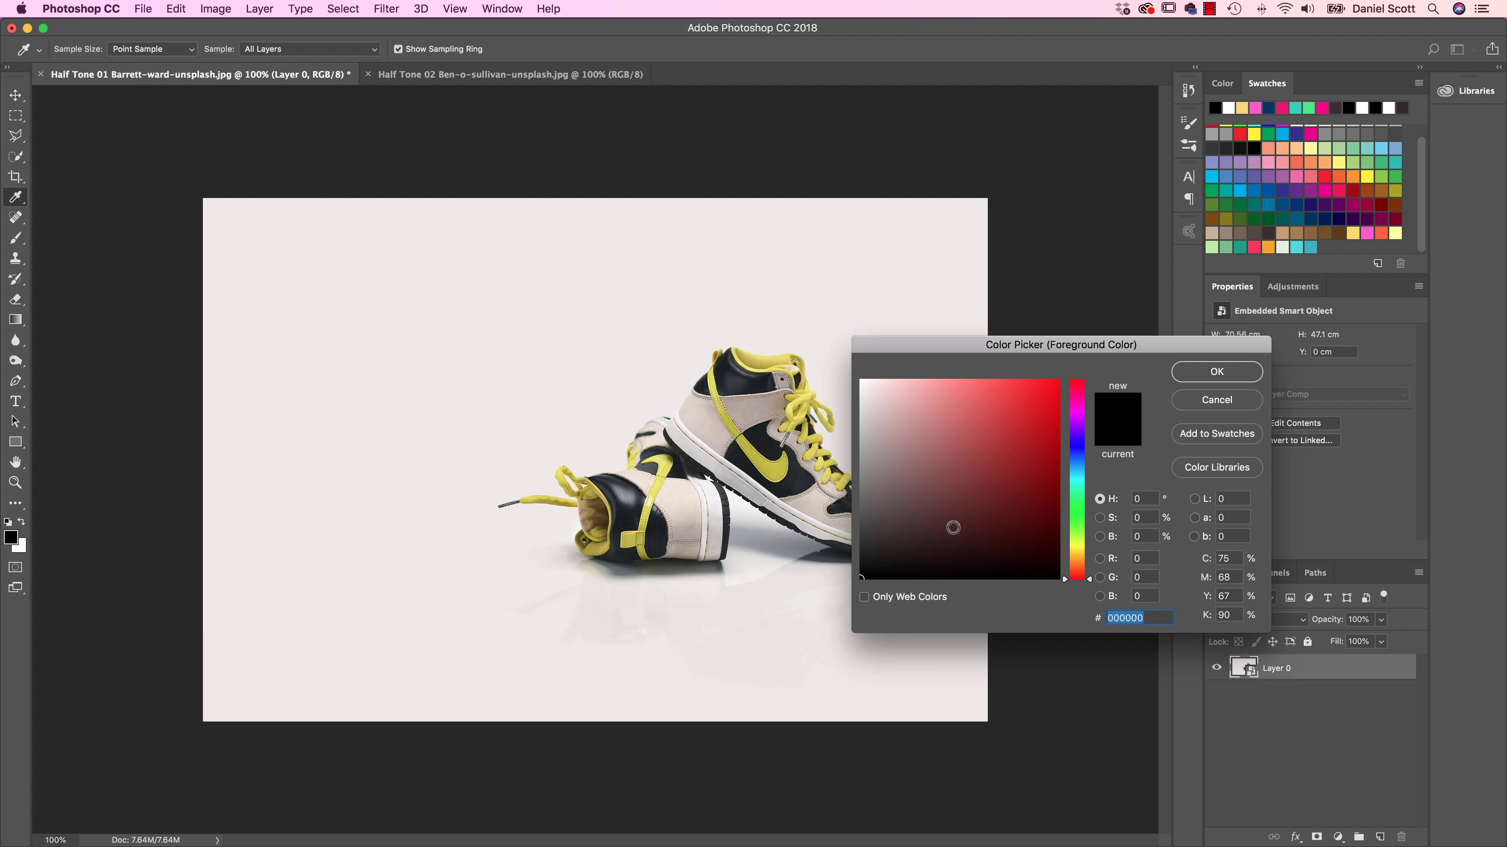
left_click(1056, 474)
left_click_drag(1075, 531, 1076, 544)
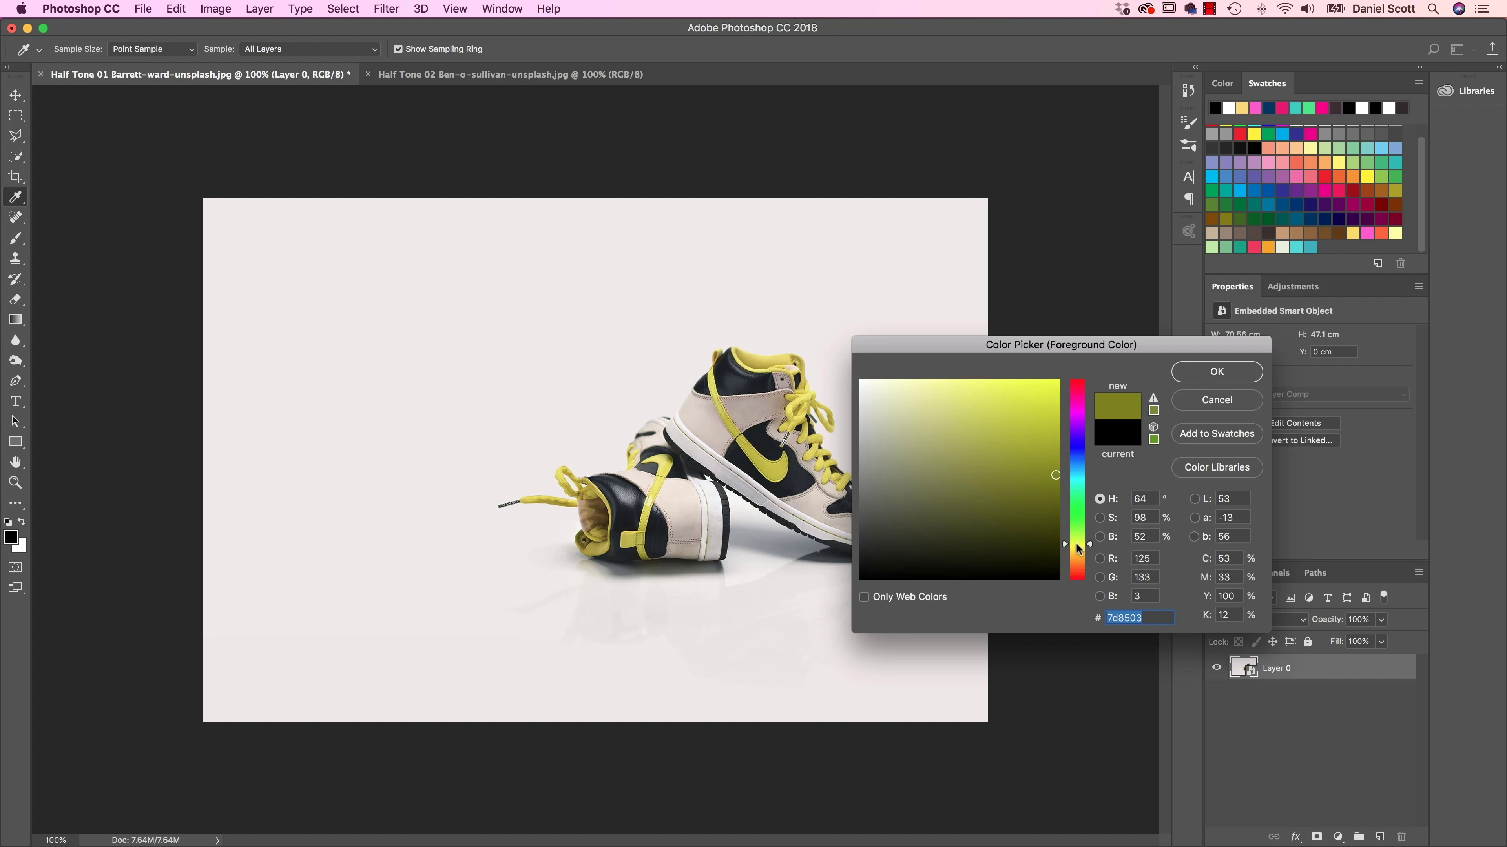
left_click(1354, 232)
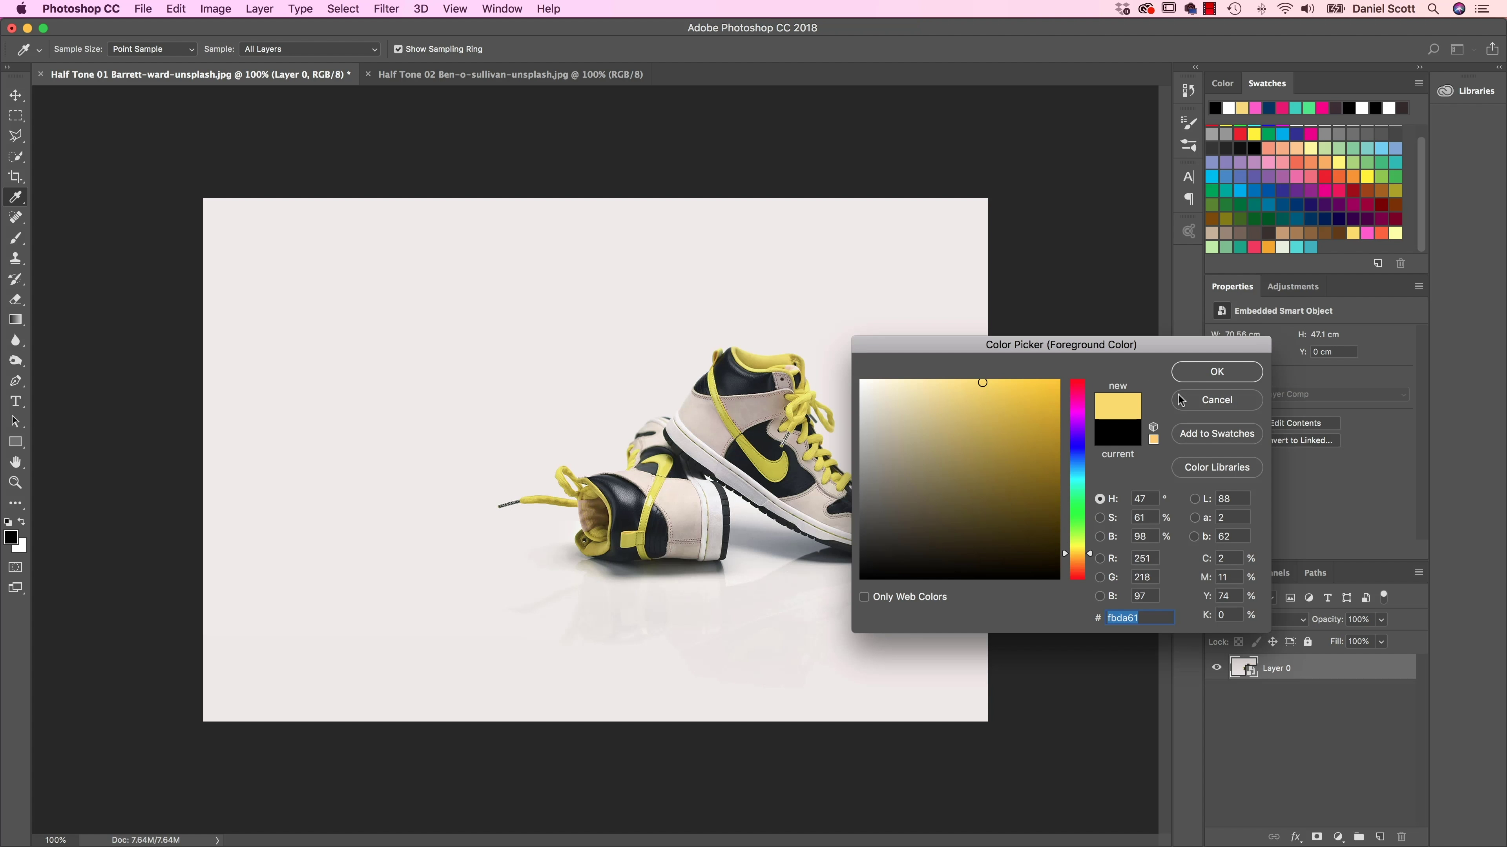
left_click(1204, 377)
key("v")
Step: Set the background colour to pink ff5acd from the Swatches
left_click(501, 9)
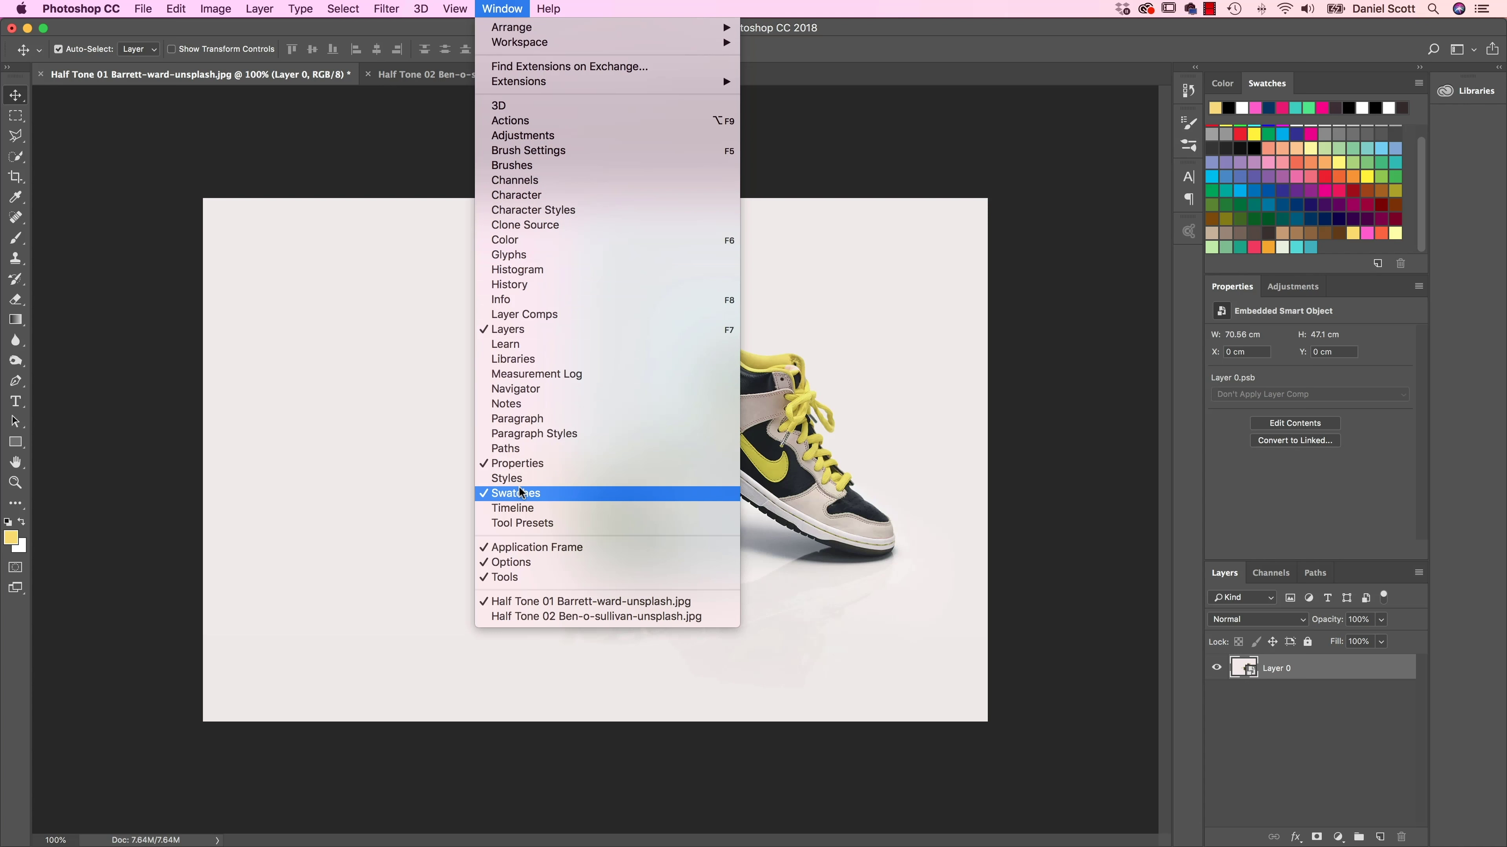
left_click(133, 384)
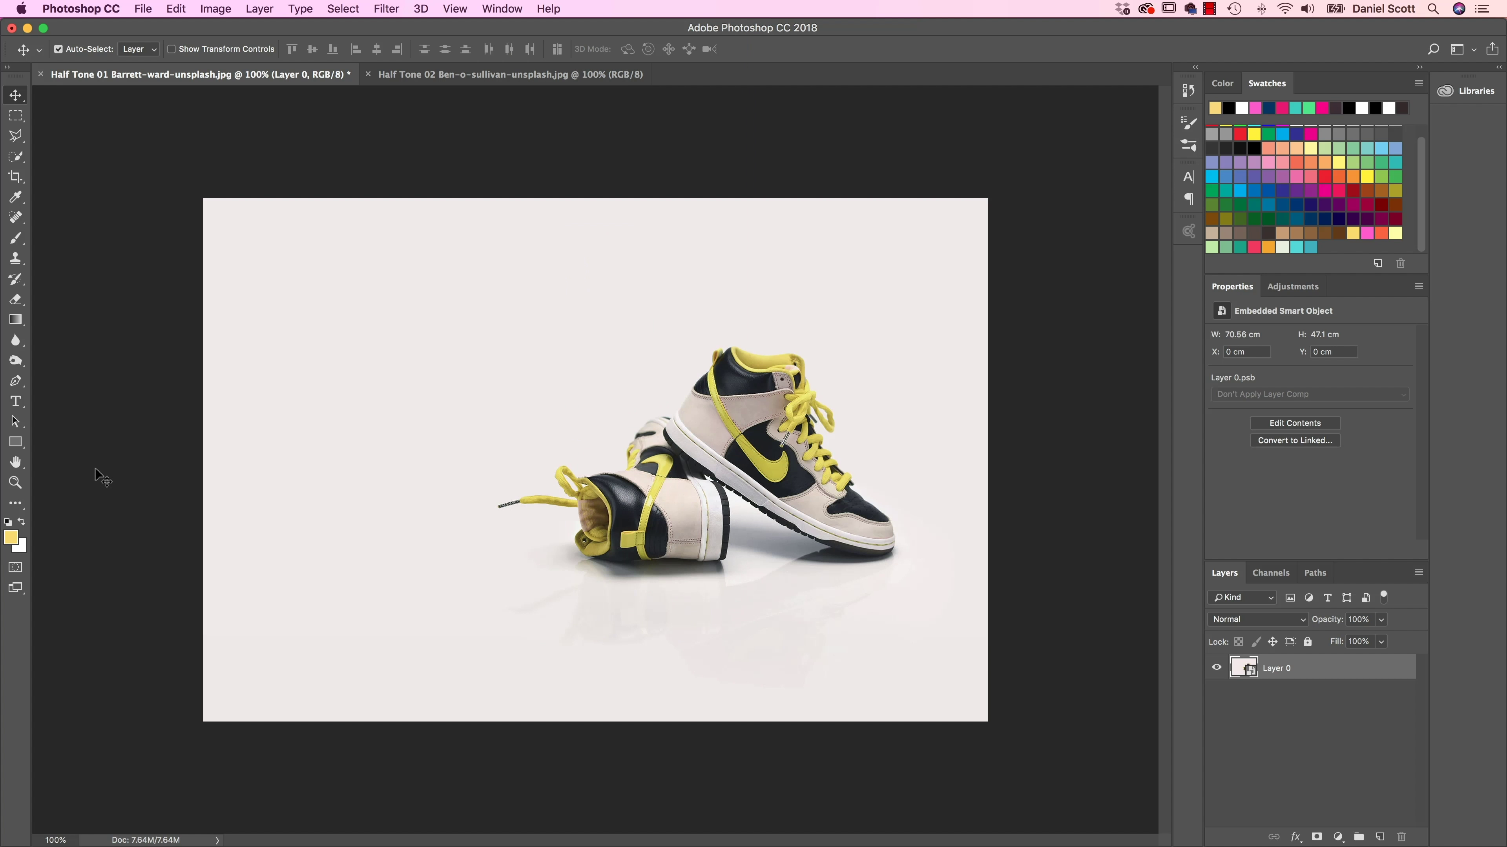
left_click(21, 547)
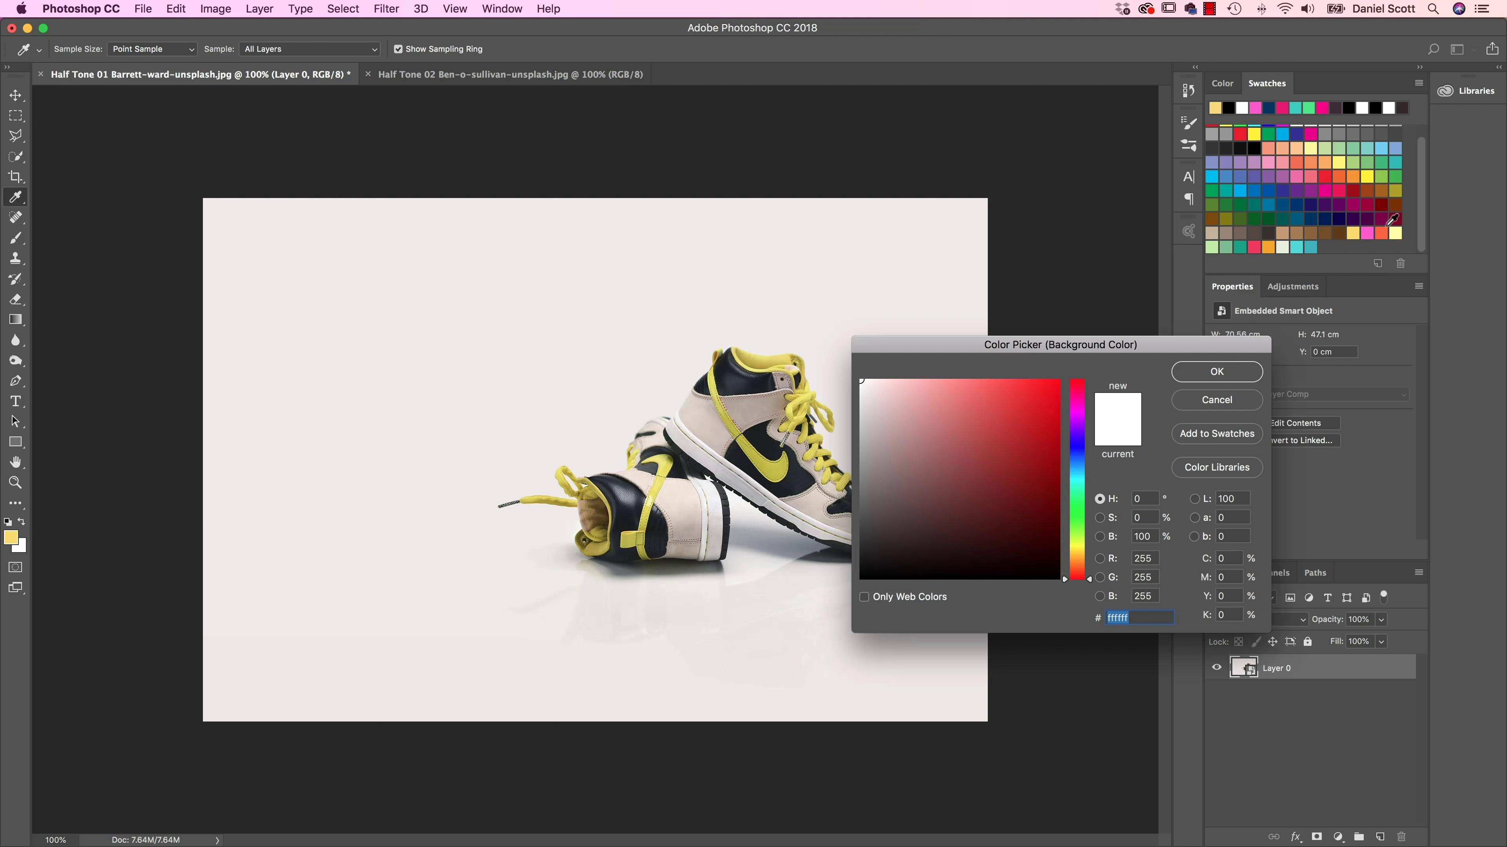
left_click(1368, 234)
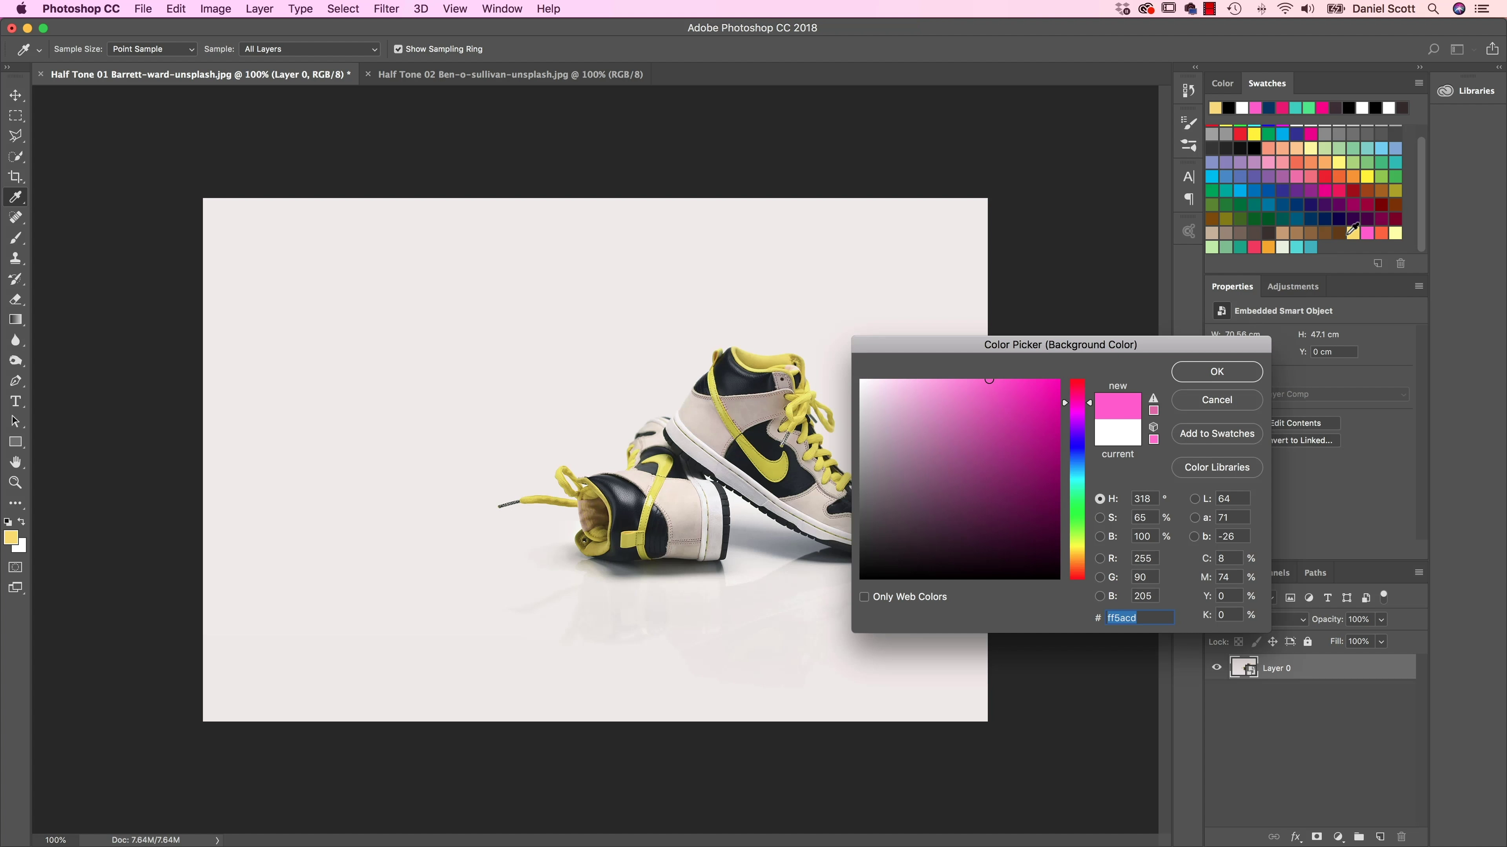
left_click(1217, 374)
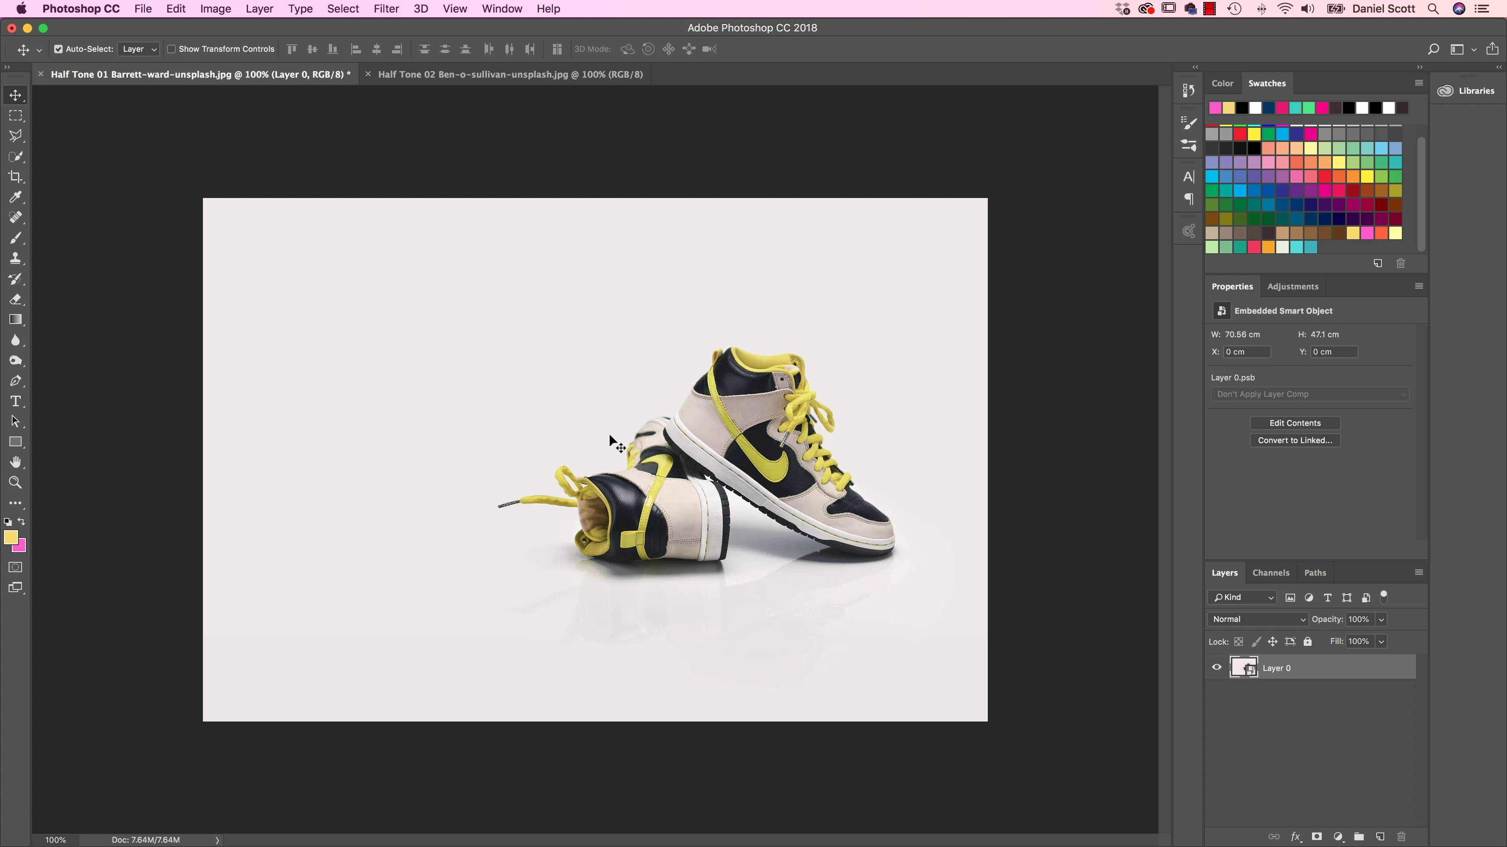
Step: Apply the Halftone Pattern dots, size 2, contrast 8, as a yellow-and-pink smart filter
left_click(387, 9)
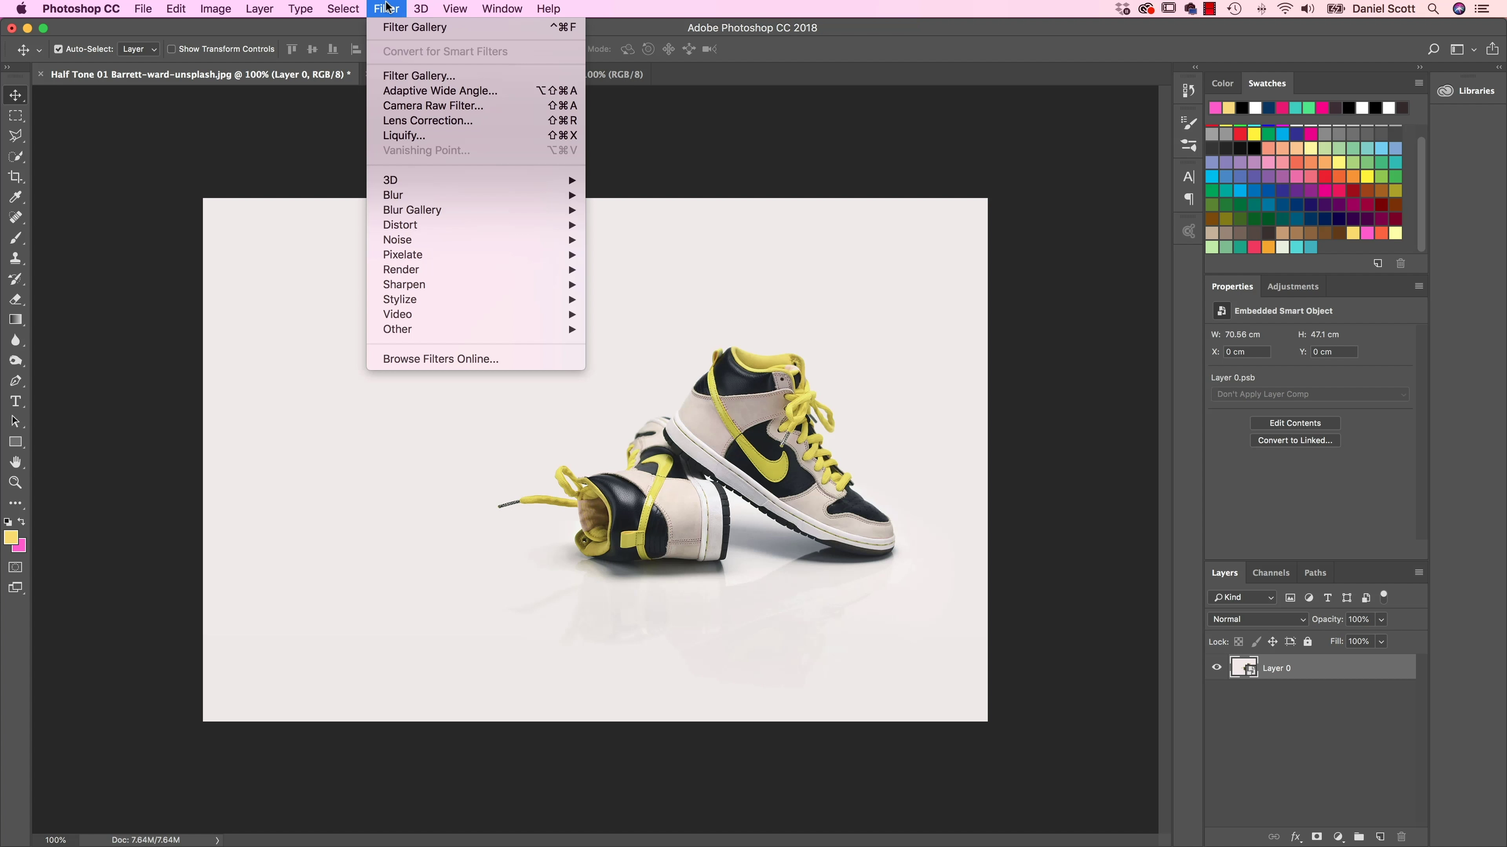
left_click(423, 76)
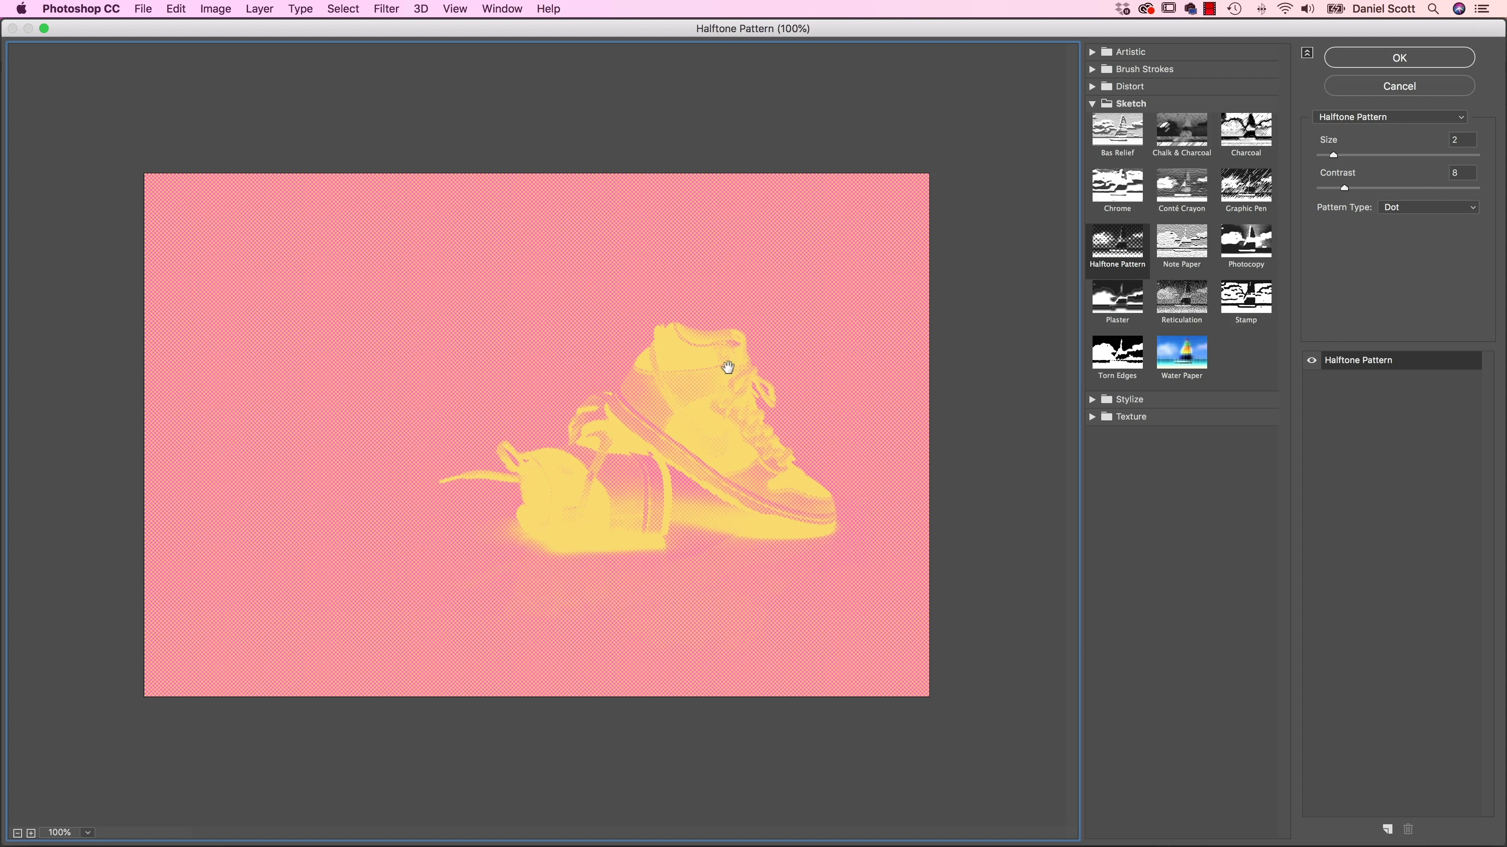
left_click(1372, 57)
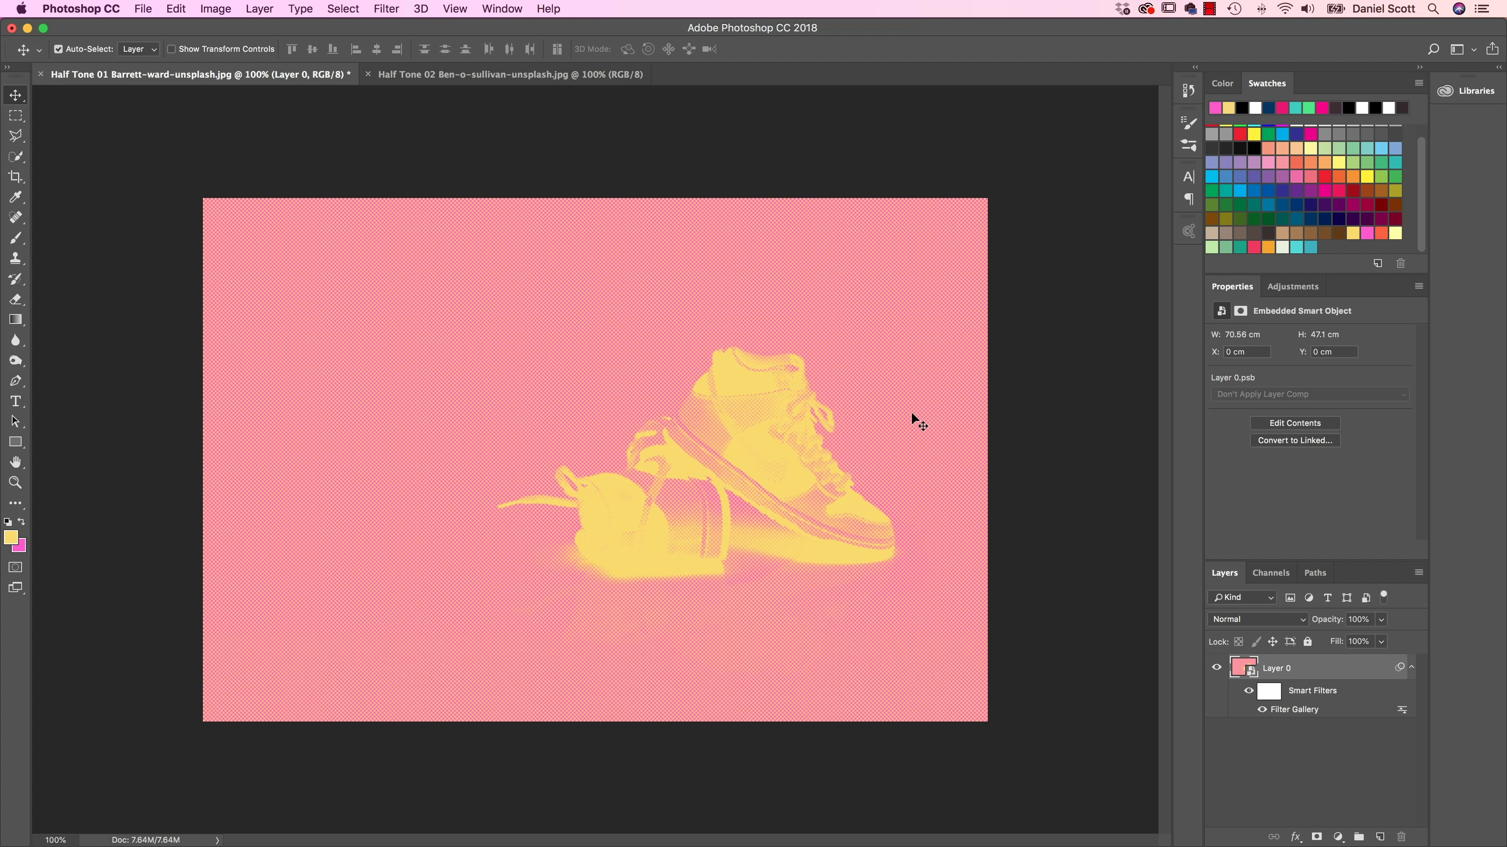
Step: Hide the halftone, swap to pink foreground and yellow background, and delete the smart filters
left_click(1261, 711)
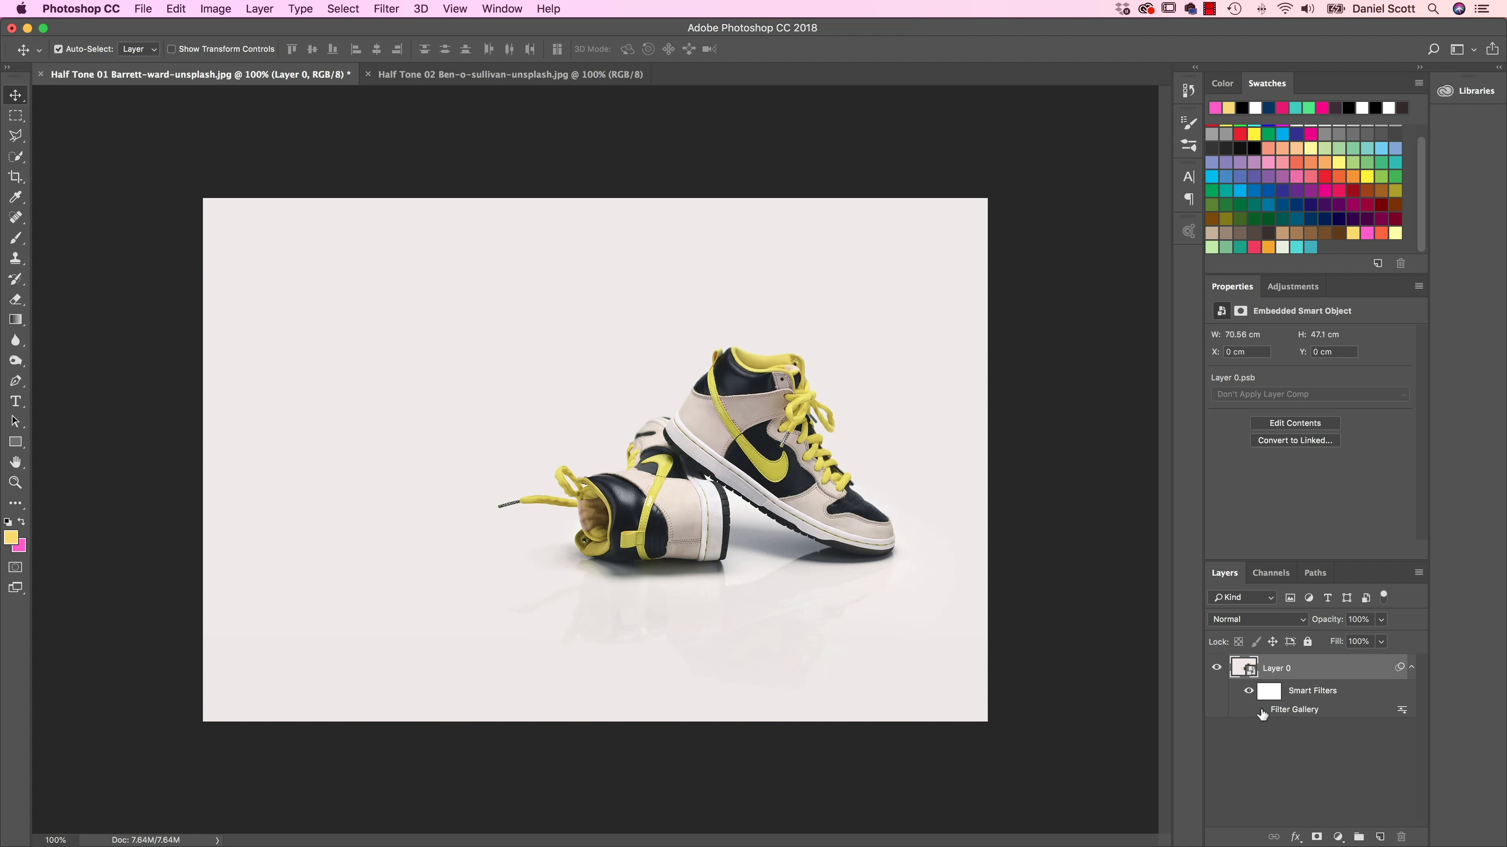
left_click(1262, 711)
left_click(21, 523)
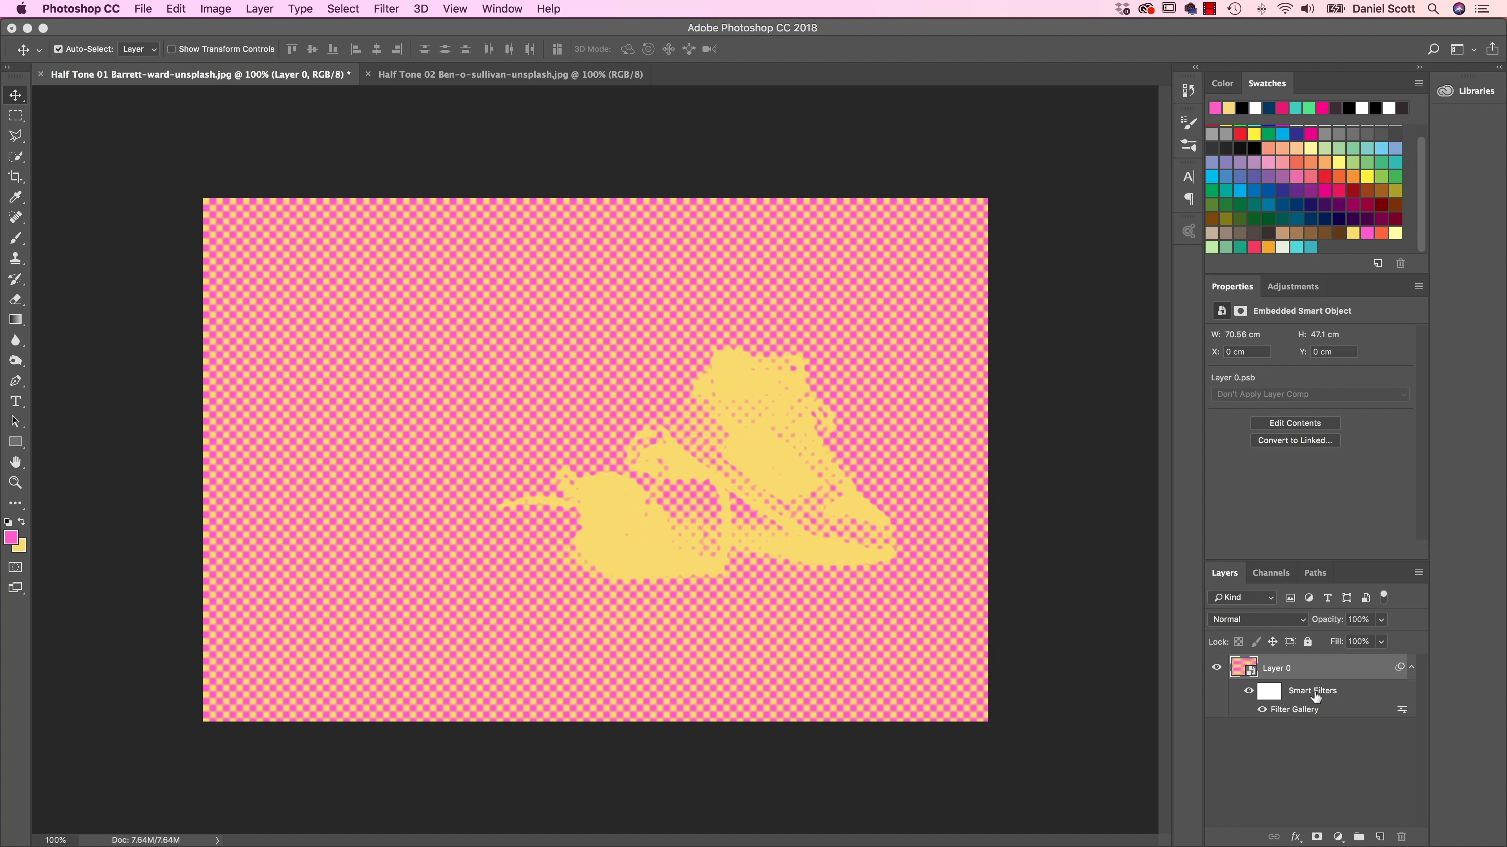
left_click_drag(1309, 694, 1400, 837)
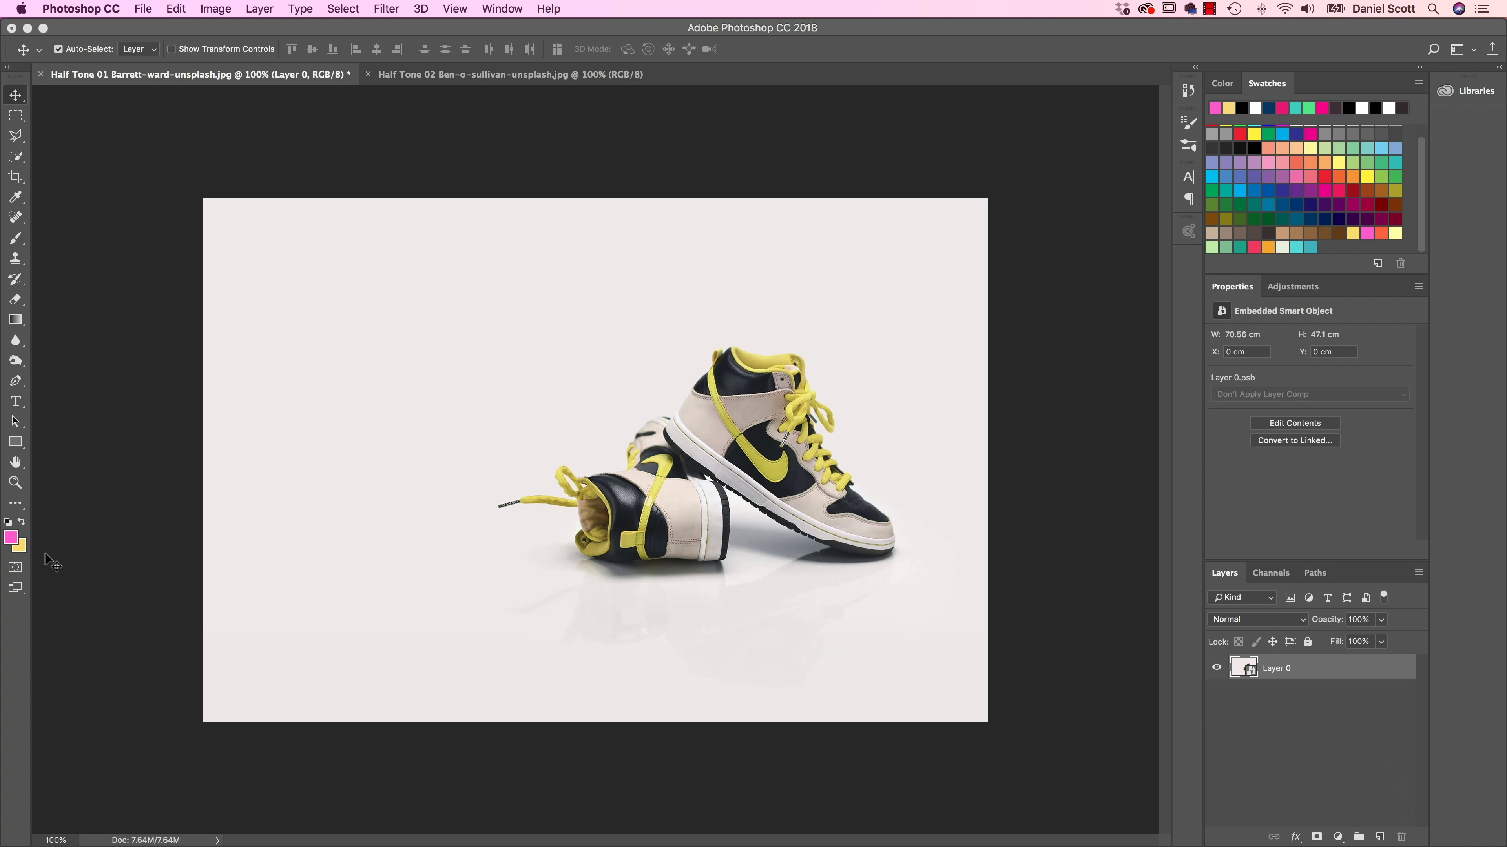
Step: Reopen the Filter Gallery to reapply the dot halftone with the swapped pink and yellow
left_click(389, 7)
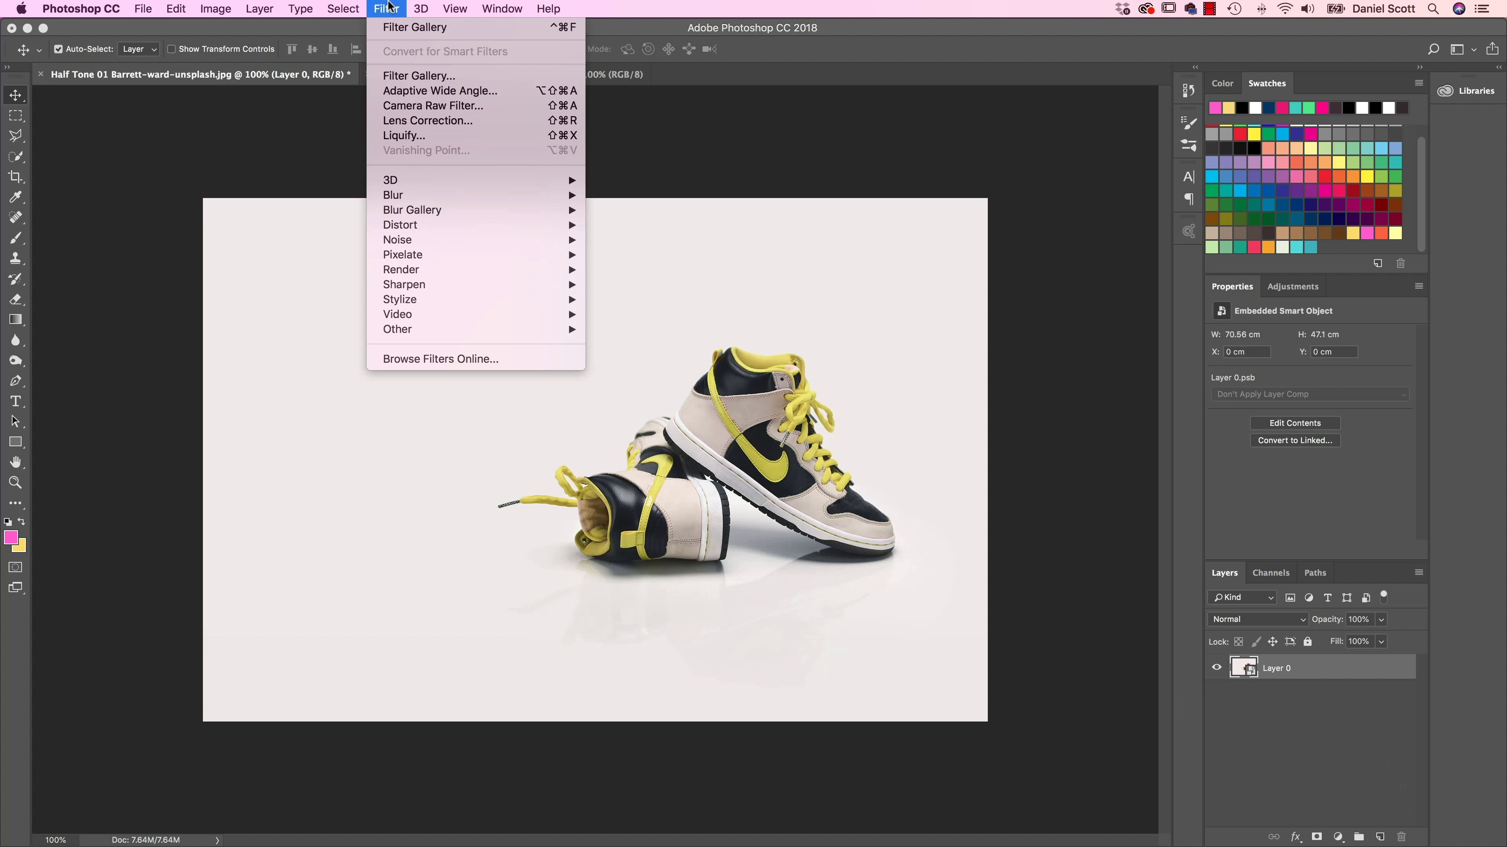
left_click(410, 75)
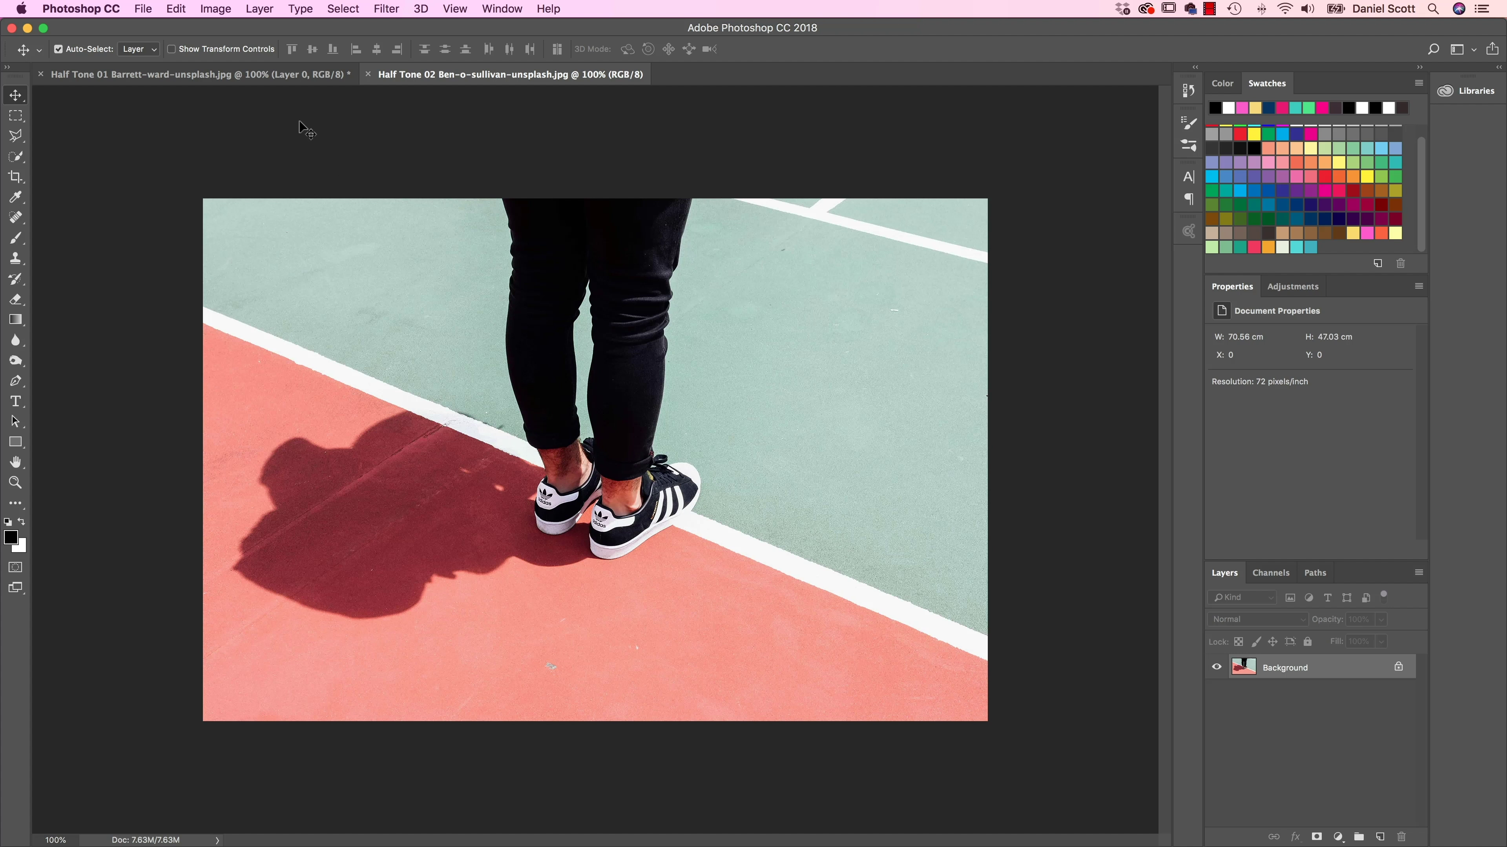
Step: Return to the pink halftone sneaker poster document
left_click(231, 75)
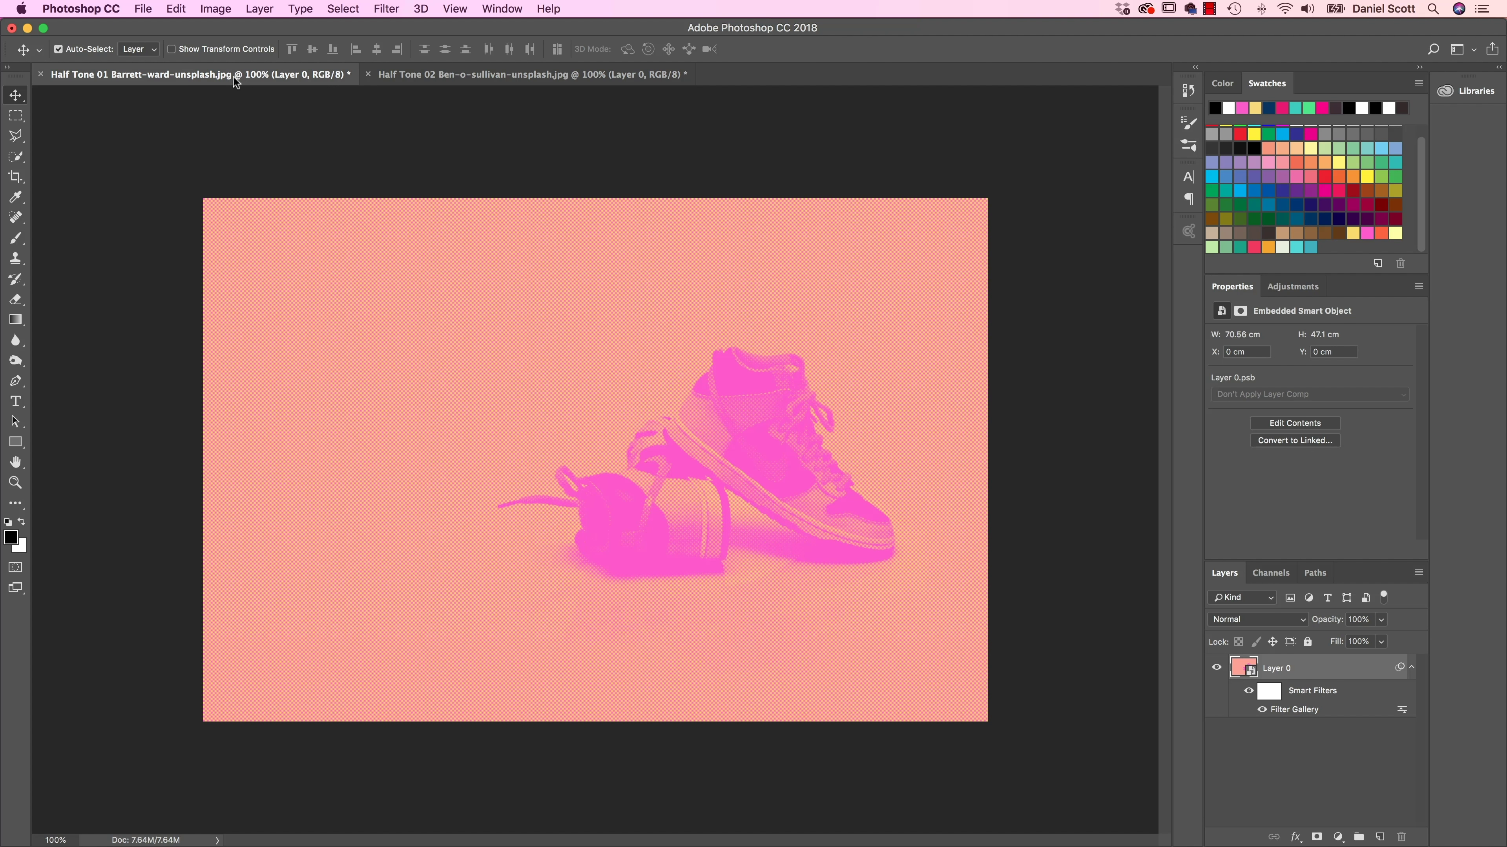
Step: Switch back to the Half Tone 02 court-shoes photo with its line halftone
left_click(450, 75)
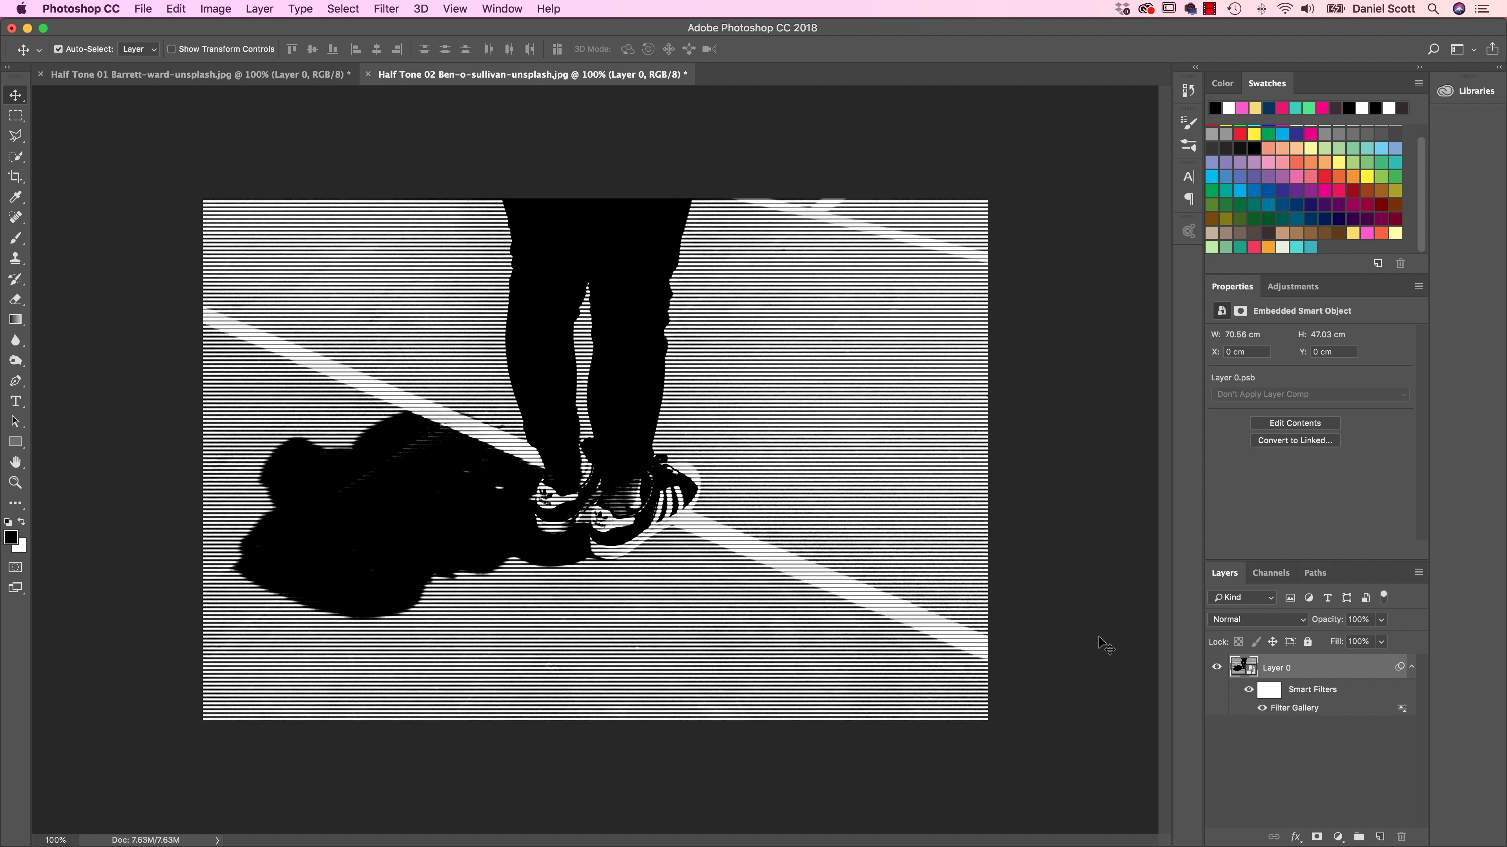